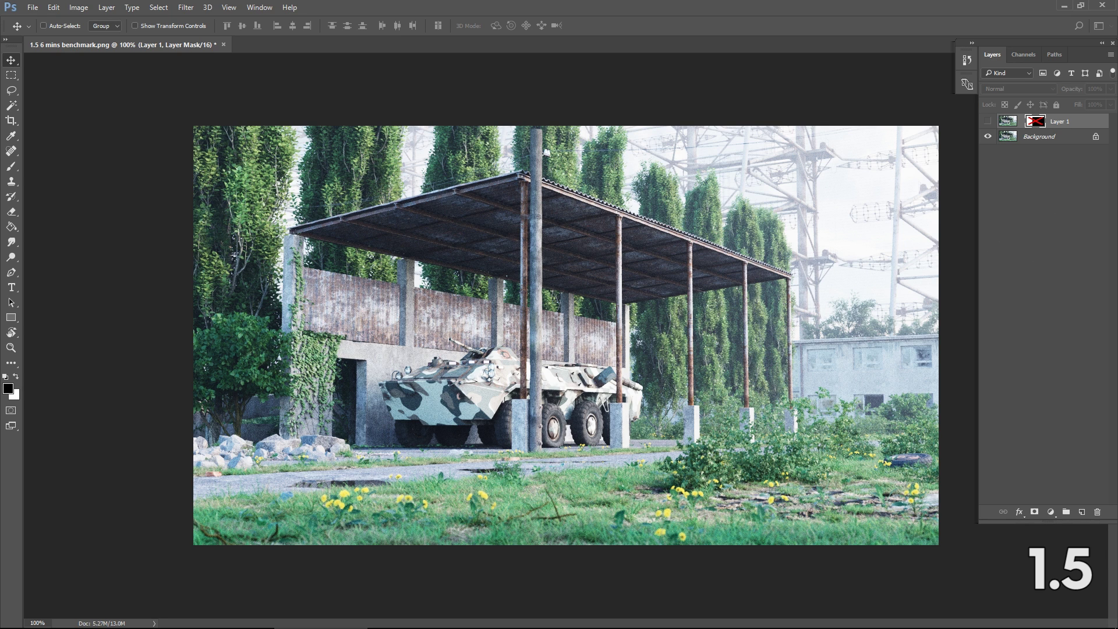
# - Zoom the benchmark render to 300% on the armoured vehicle and hide Layer 1
pyautogui.hotkey('ctrl', '+')
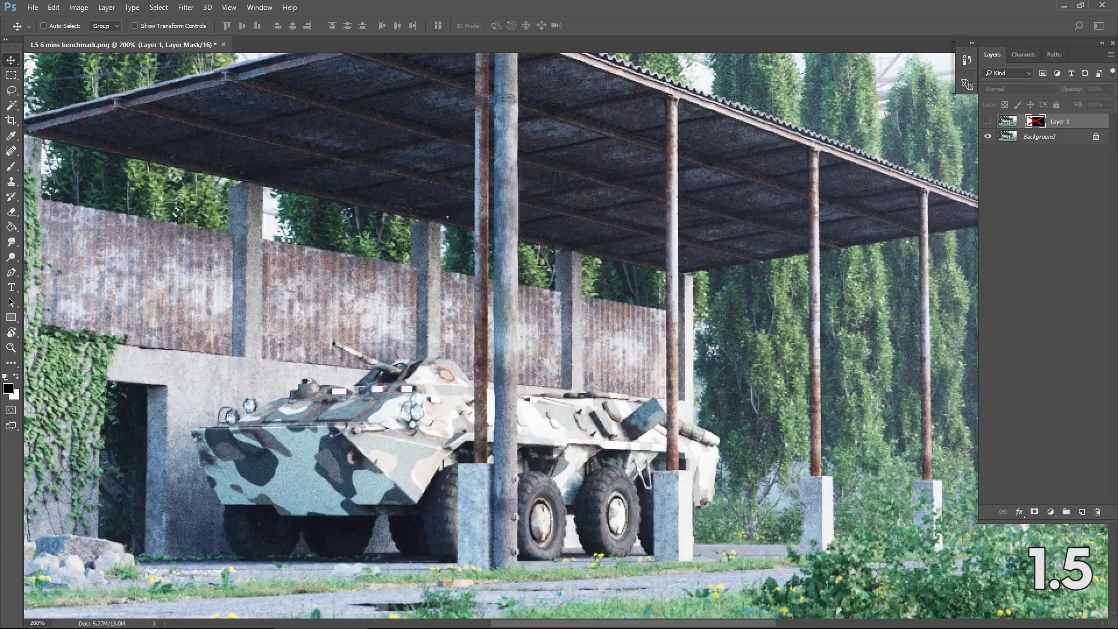
pyautogui.hotkey('ctrl', '+')
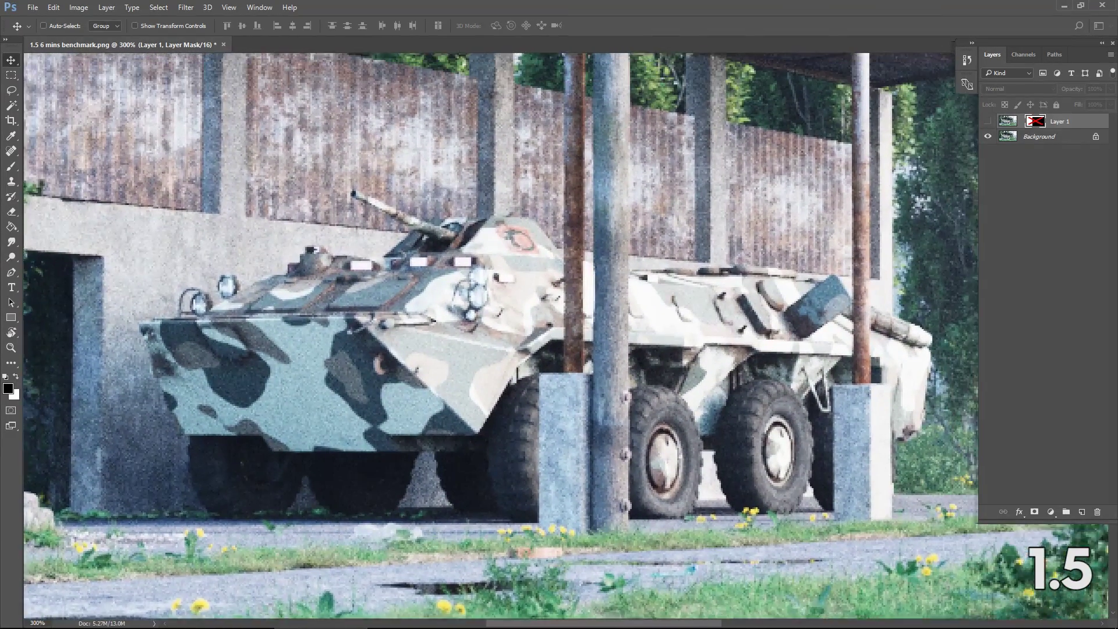
pyautogui.hscroll(-2, 566, 339)
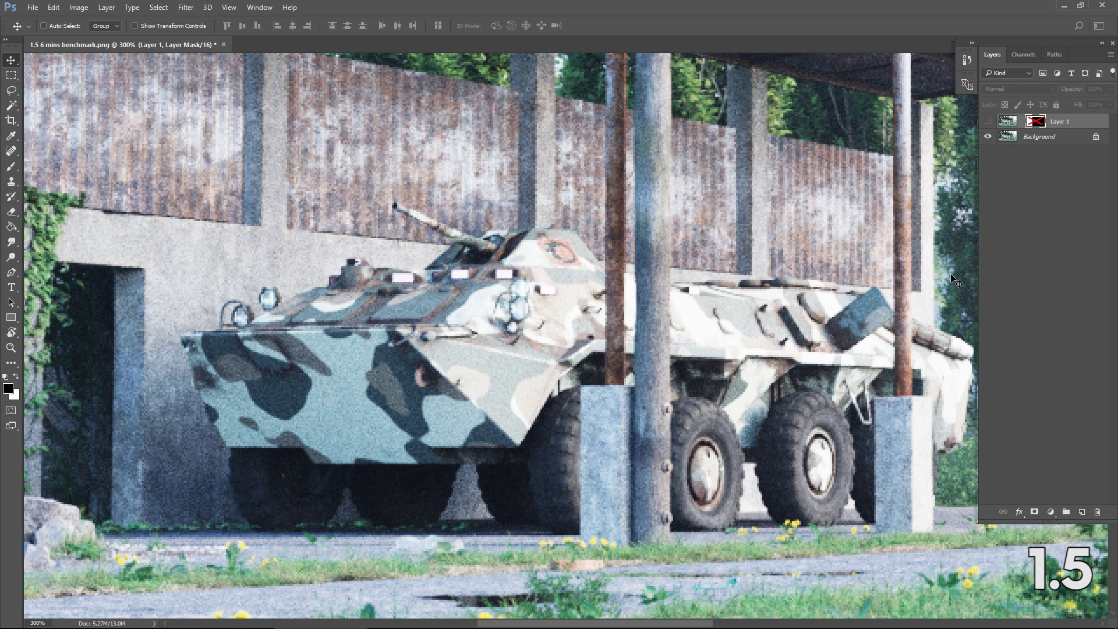
pyautogui.click(987, 122)
# - Toggle Layer 1's visibility on and off to compare it with the Background render
pyautogui.click(988, 122)
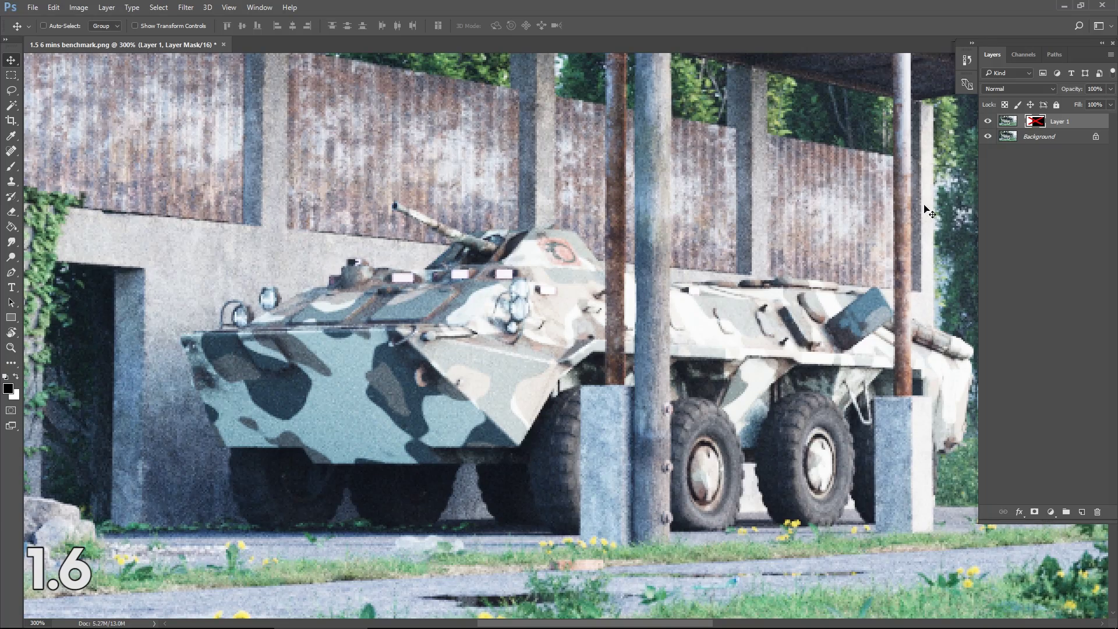
pyautogui.click(988, 121)
pyautogui.click(988, 121)
pyautogui.click(988, 122)
pyautogui.click(990, 121)
# - Enable Layer 1's mask and drag it to split the two renders side by side
pyautogui.rightClick(1039, 123)
pyautogui.click(1024, 124)
pyautogui.moveTo(521, 336); pyautogui.dragTo(589, 338)
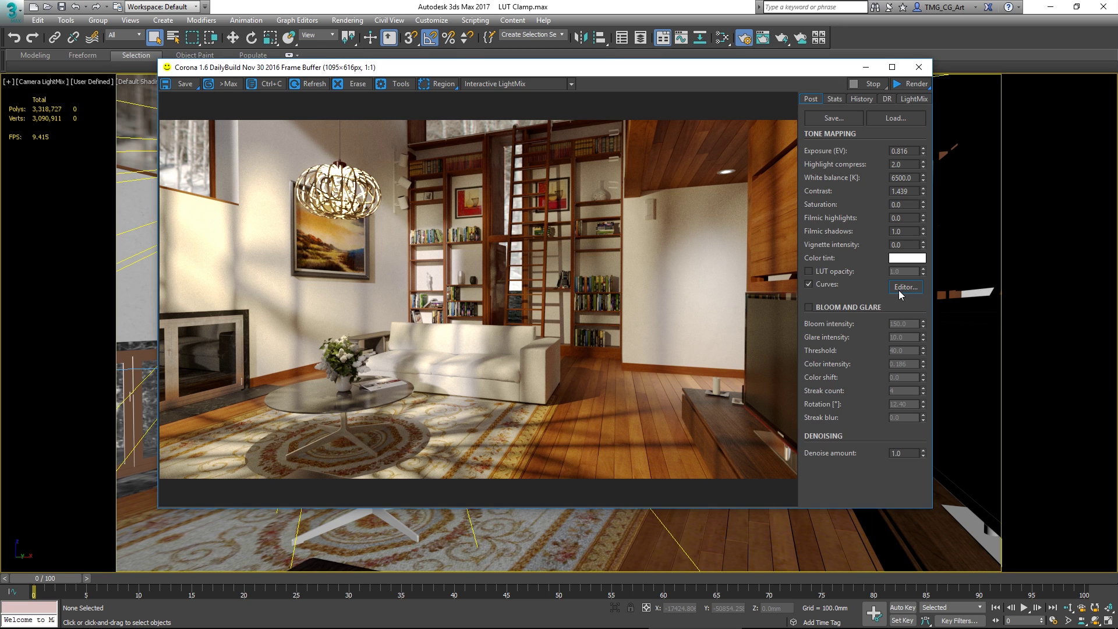
# - Open the Curves Editor, shape an S-curve, then reset the Value curve to linear
pyautogui.click(904, 287)
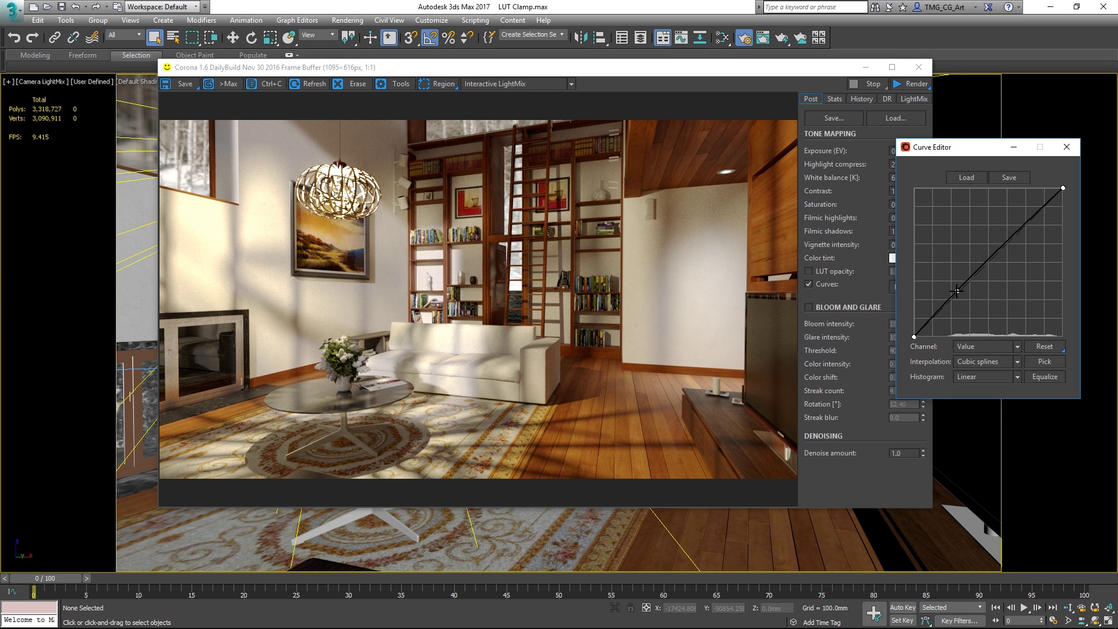
pyautogui.moveTo(957, 291); pyautogui.dragTo(964, 301)
pyautogui.moveTo(1019, 234); pyautogui.dragTo(1022, 215)
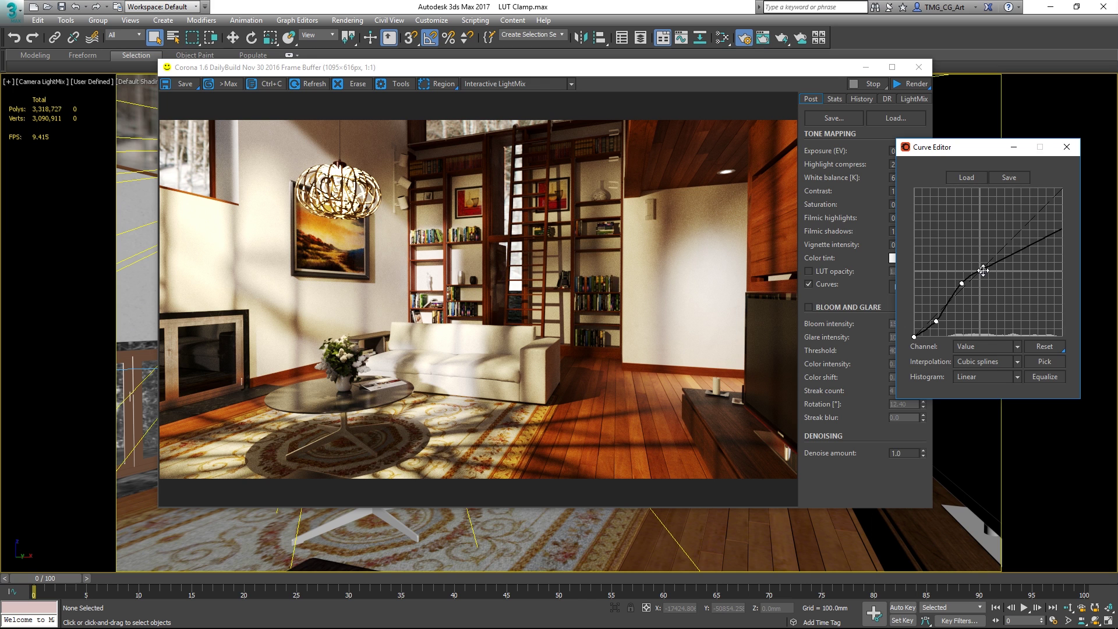
pyautogui.moveTo(983, 270); pyautogui.dragTo(962, 285)
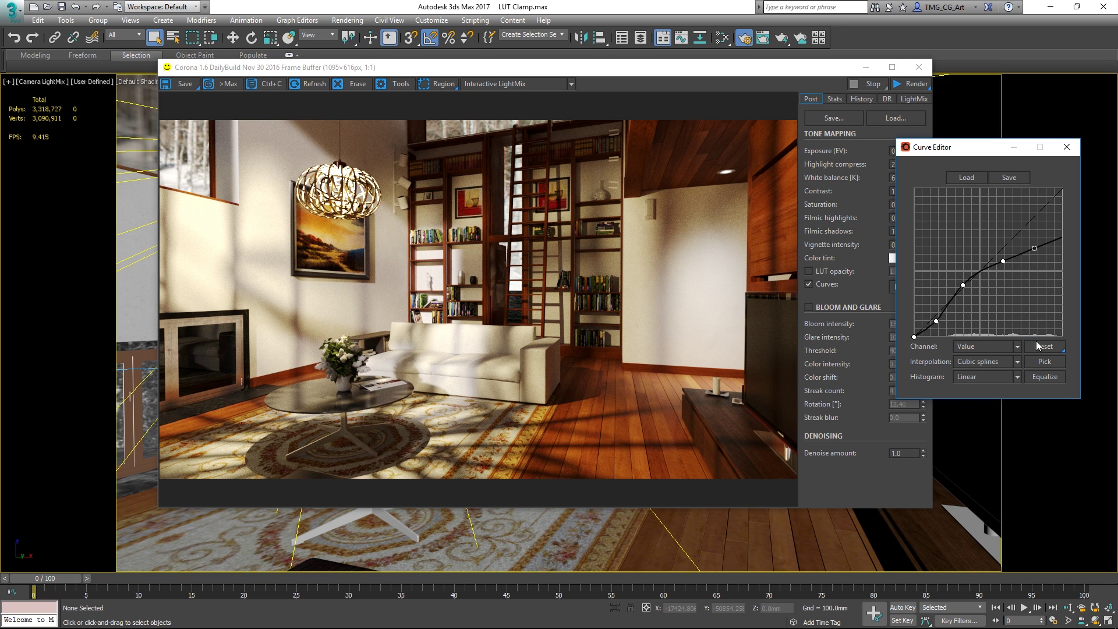
pyautogui.click(1040, 347)
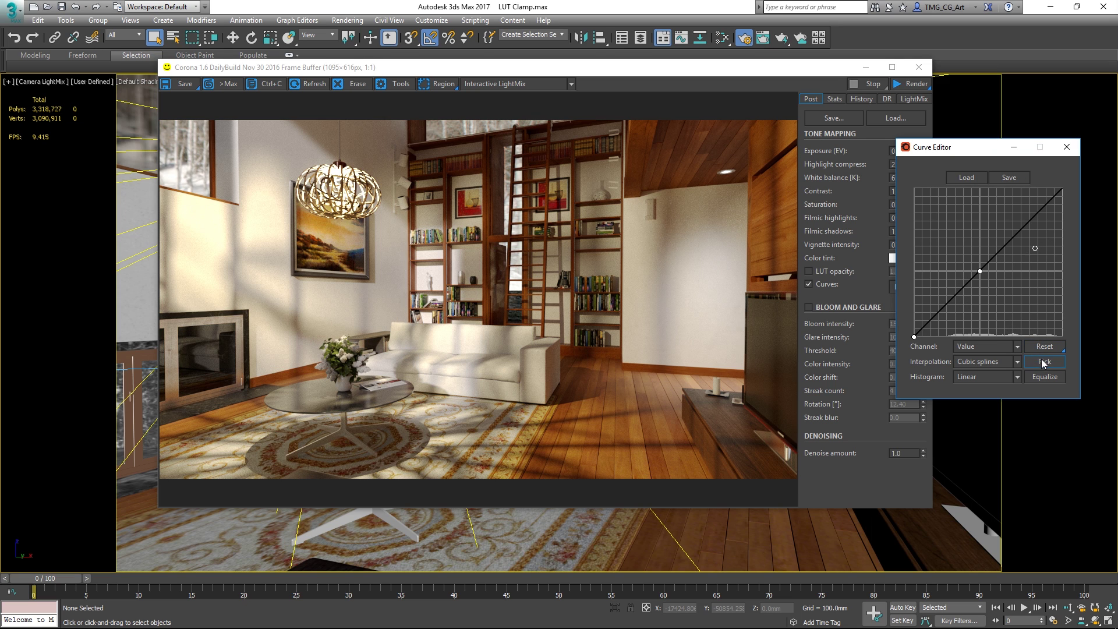
pyautogui.click(1016, 347)
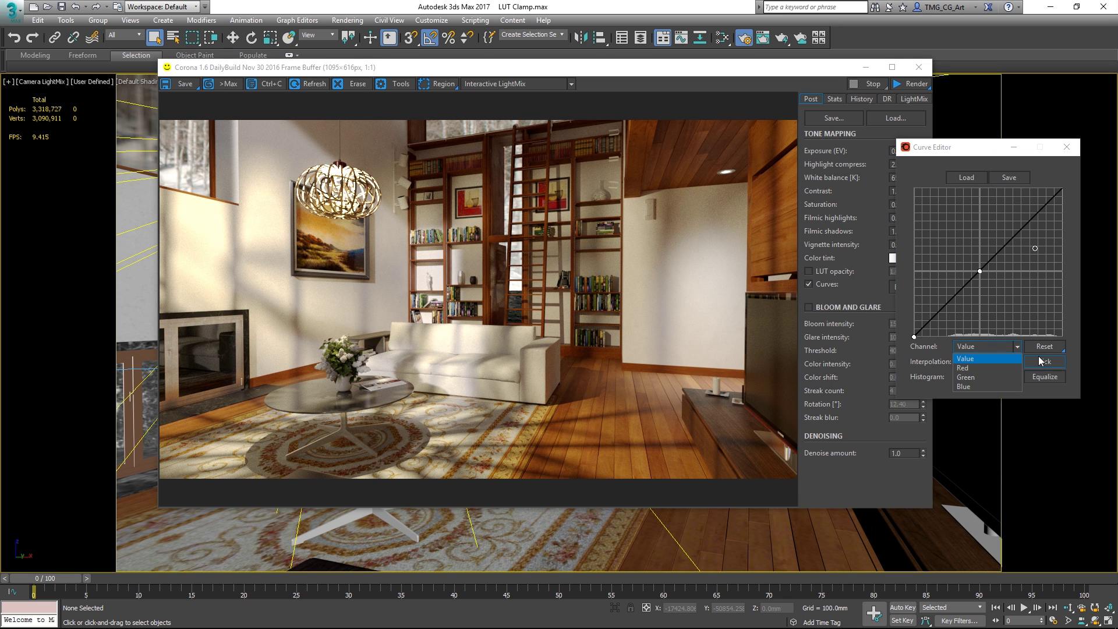
pyautogui.click(1008, 369)
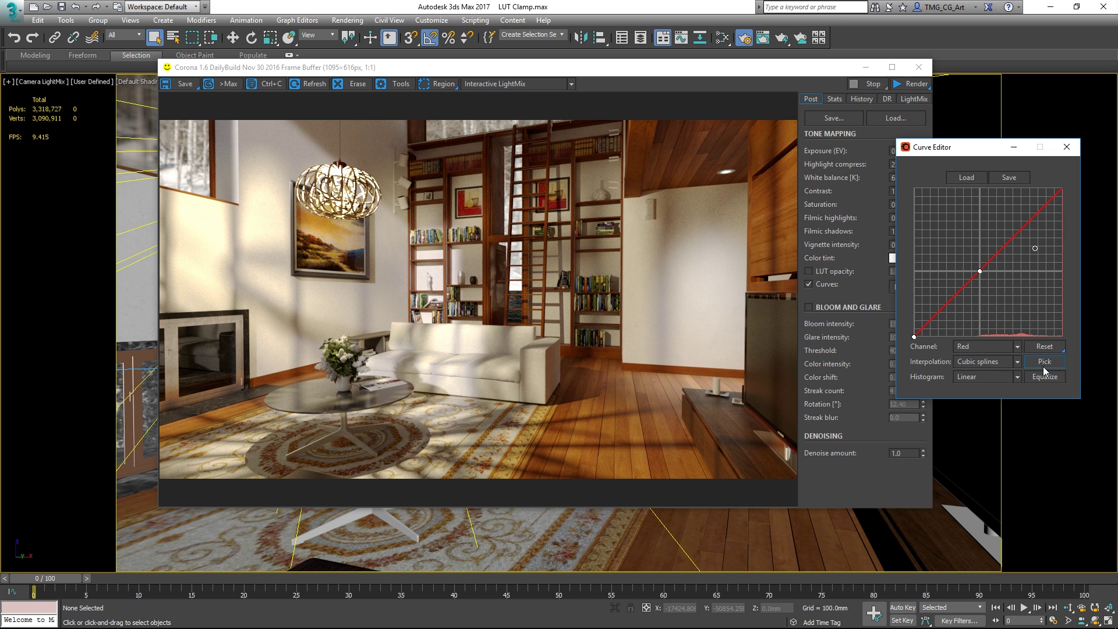
pyautogui.click(460, 209)
pyautogui.moveTo(958, 292); pyautogui.dragTo(957, 300)
pyautogui.hotkey('ctrl', 'z')
pyautogui.moveTo(1020, 244); pyautogui.dragTo(1015, 236)
pyautogui.click(1016, 346)
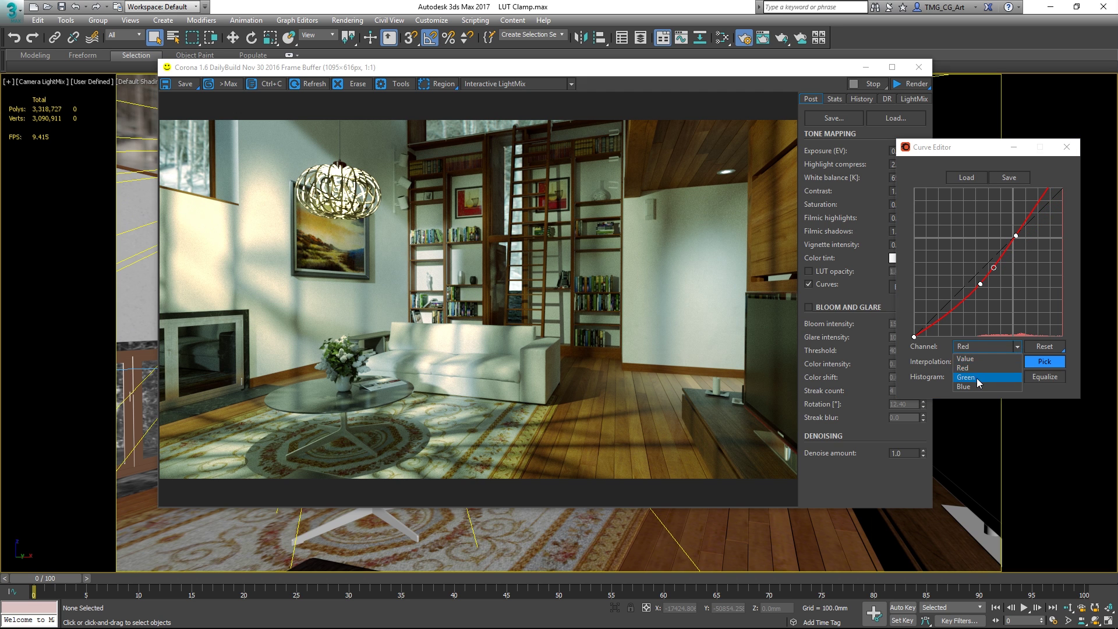
pyautogui.click(965, 378)
pyautogui.moveTo(966, 293); pyautogui.dragTo(972, 289)
pyautogui.click(999, 256)
pyautogui.press('Delete')
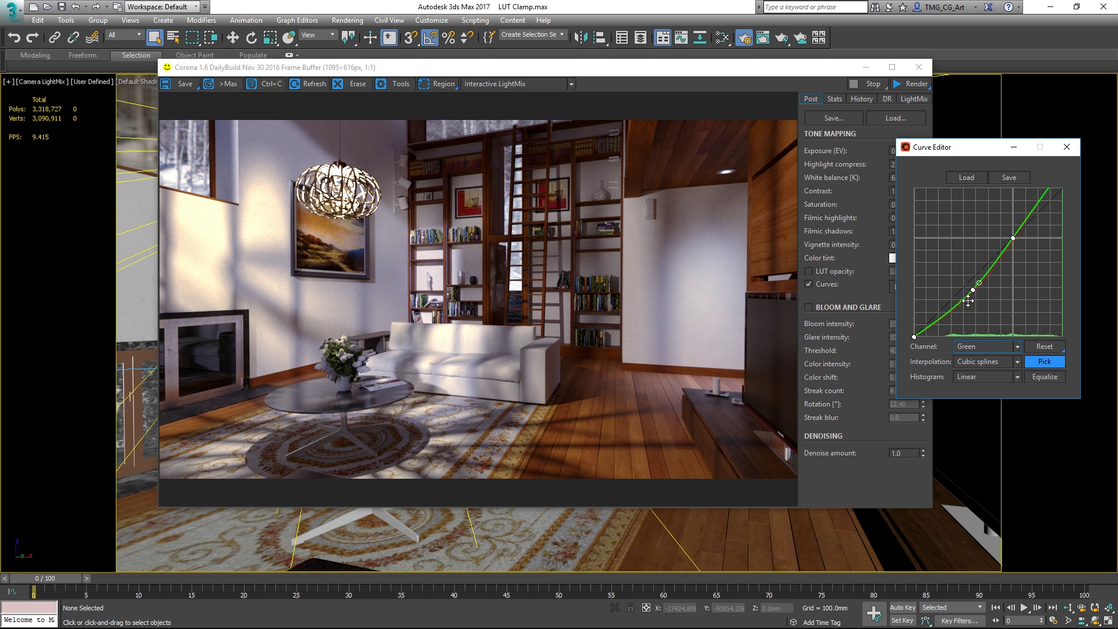
pyautogui.moveTo(972, 290); pyautogui.dragTo(976, 293)
pyautogui.click(994, 268)
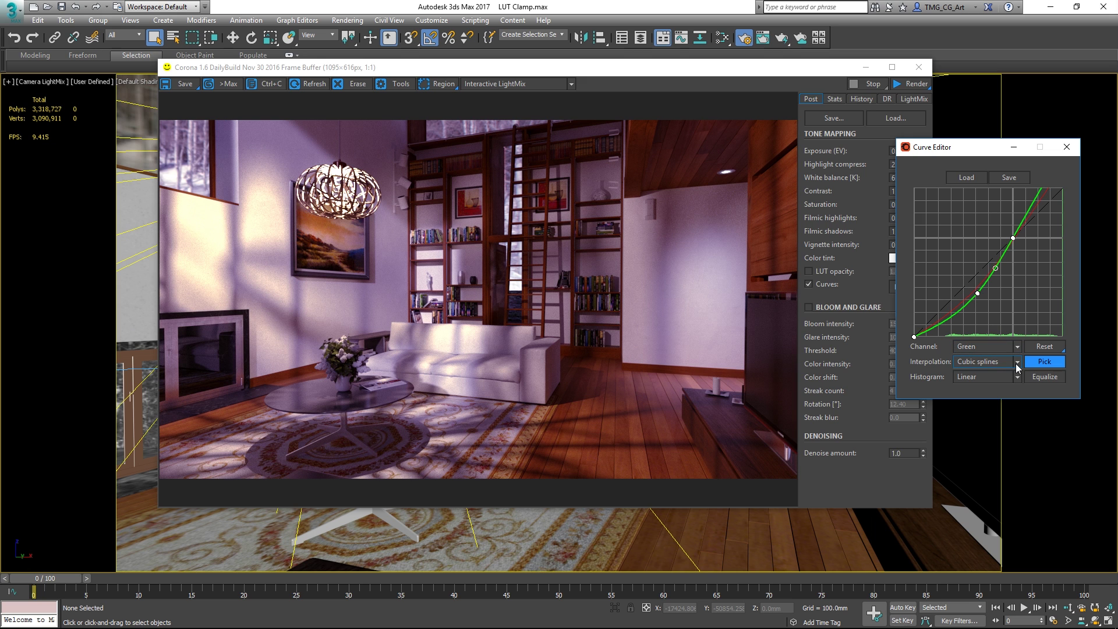
pyautogui.click(1002, 361)
pyautogui.click(997, 383)
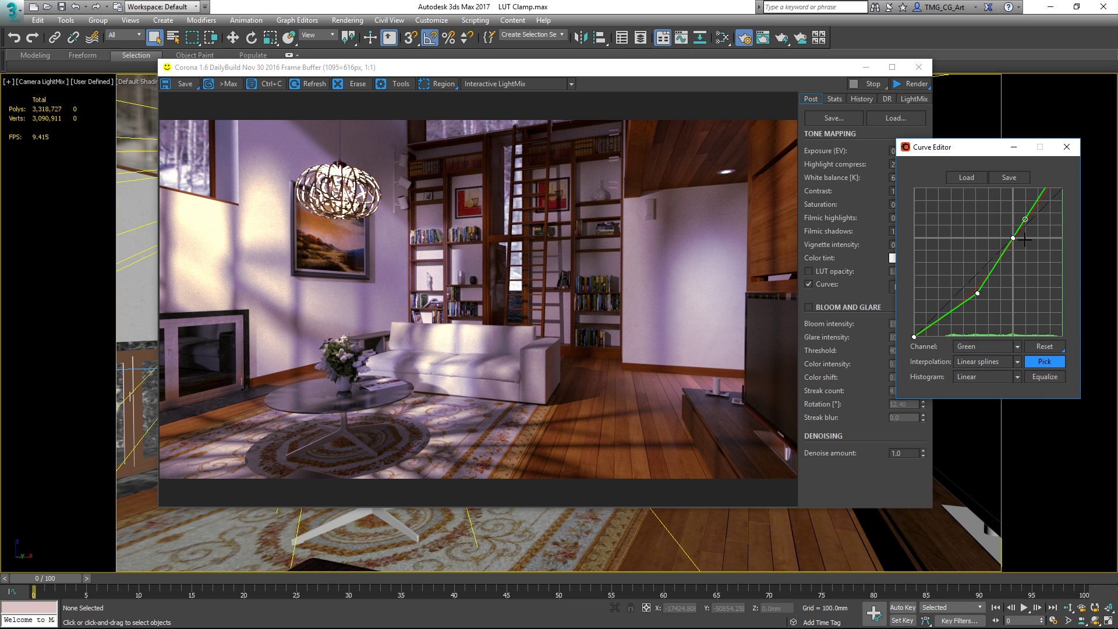
pyautogui.click(1018, 360)
pyautogui.click(997, 376)
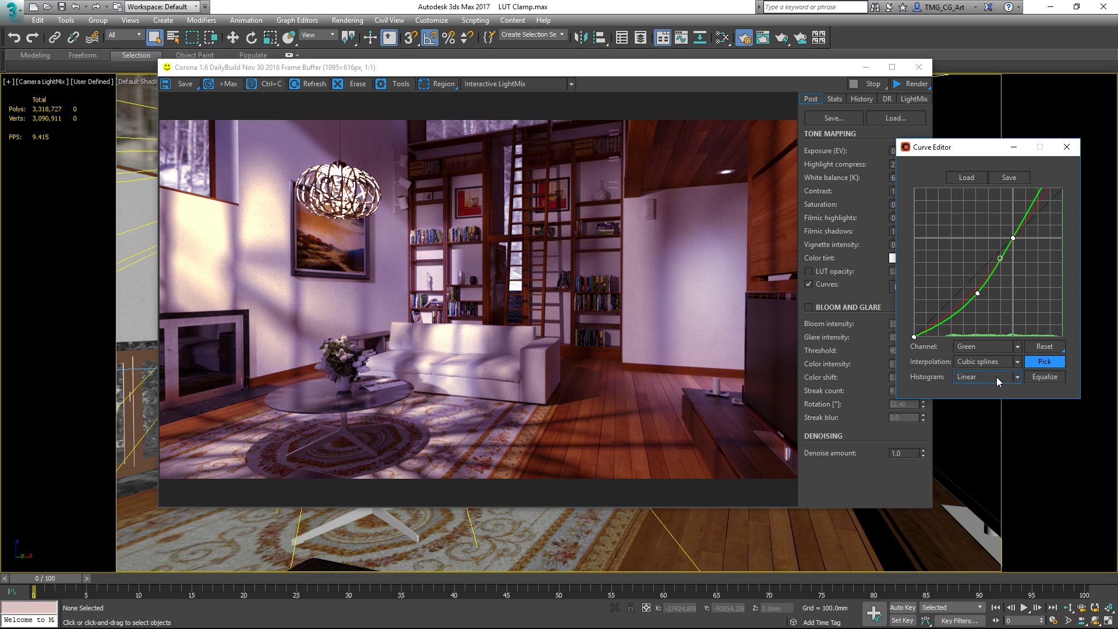
pyautogui.click(1046, 347)
pyautogui.moveTo(1049, 348); pyautogui.dragTo(1047, 357)
pyautogui.click(1017, 346)
# - Switch to the Value channel and view the histogram as Logarithmic, then Cumulative
pyautogui.click(994, 360)
pyautogui.click(1016, 377)
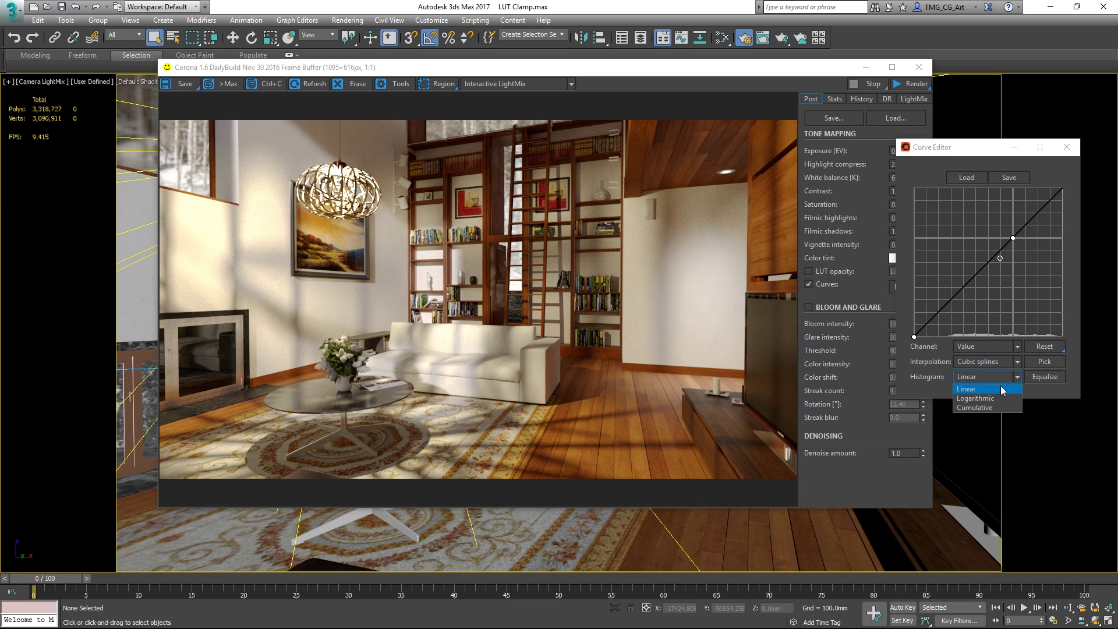
pyautogui.click(994, 398)
pyautogui.click(1017, 377)
pyautogui.click(999, 410)
# - Return the histogram to Linear, equalize the curve, and raise a low curve point
pyautogui.click(1017, 377)
pyautogui.click(997, 389)
pyautogui.click(1036, 377)
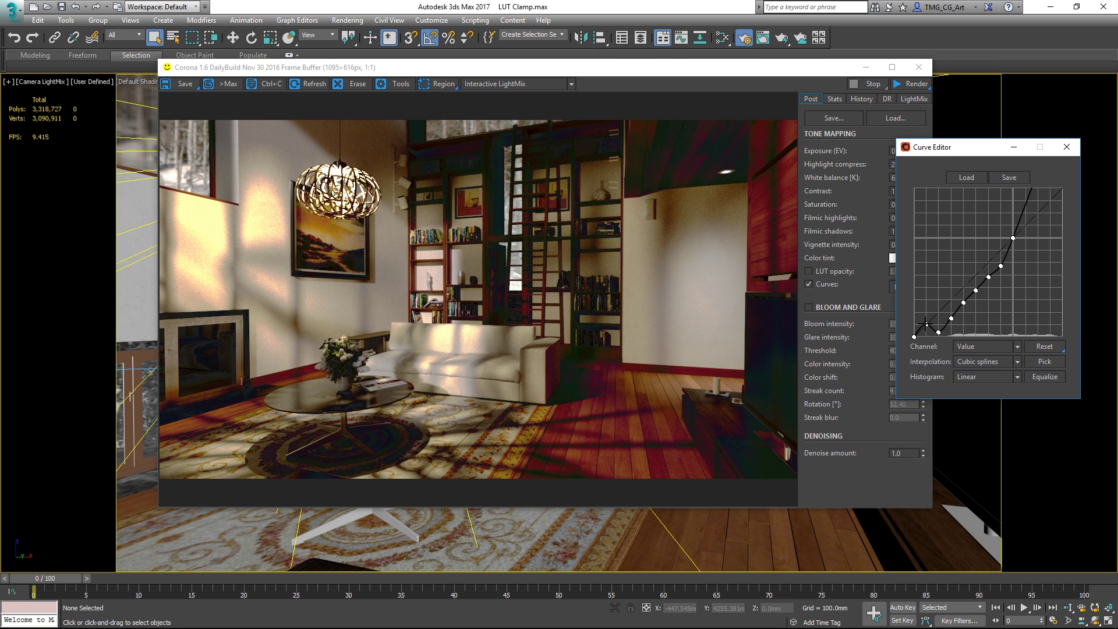
pyautogui.moveTo(937, 332); pyautogui.dragTo(1001, 256)
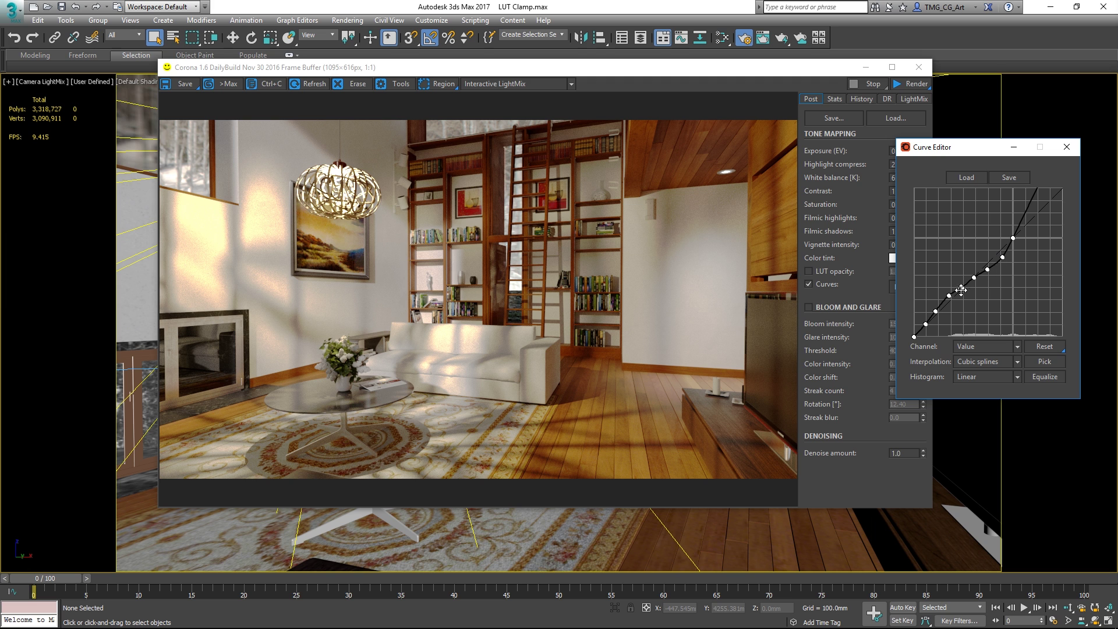
# - Add a control point and save the curve, overwriting Curves02.acv
pyautogui.click(994, 264)
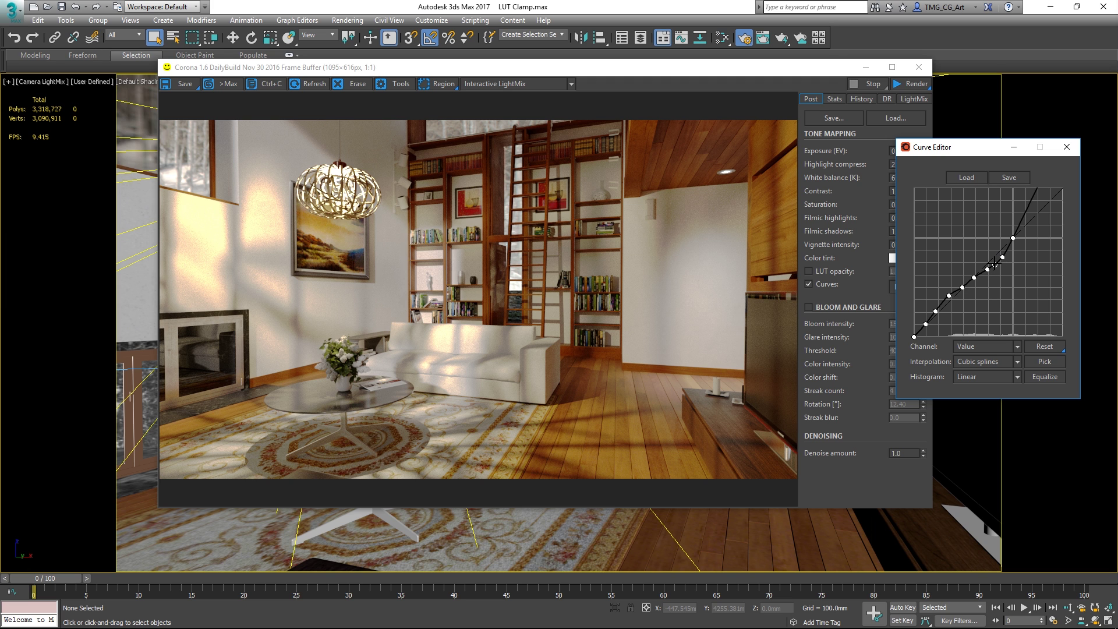
pyautogui.click(1013, 182)
pyautogui.doubleClick(718, 255)
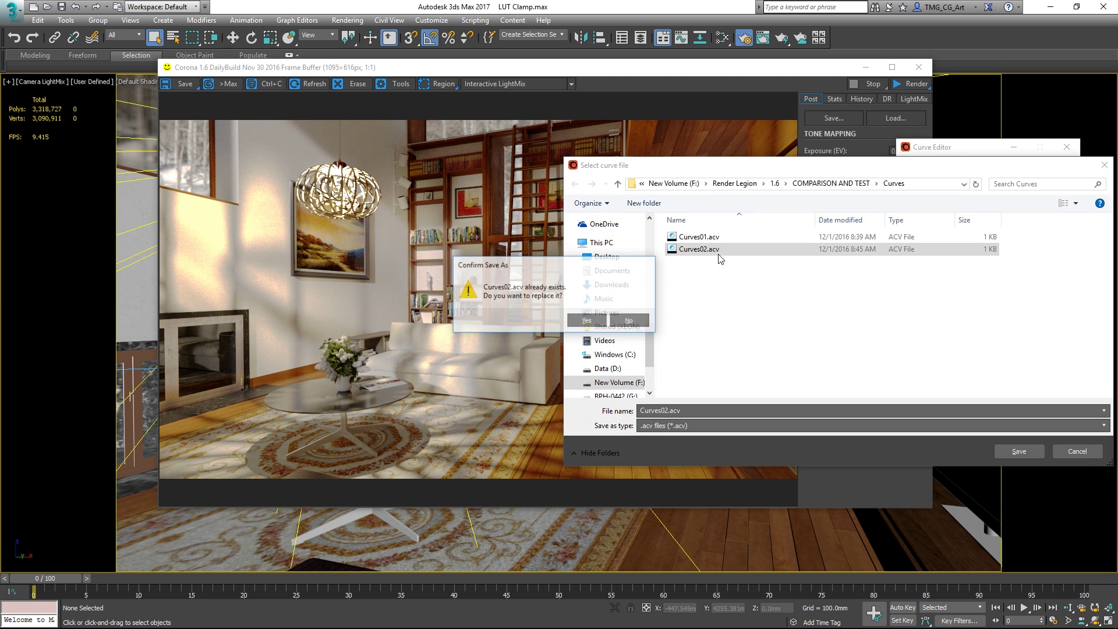
pyautogui.click(589, 321)
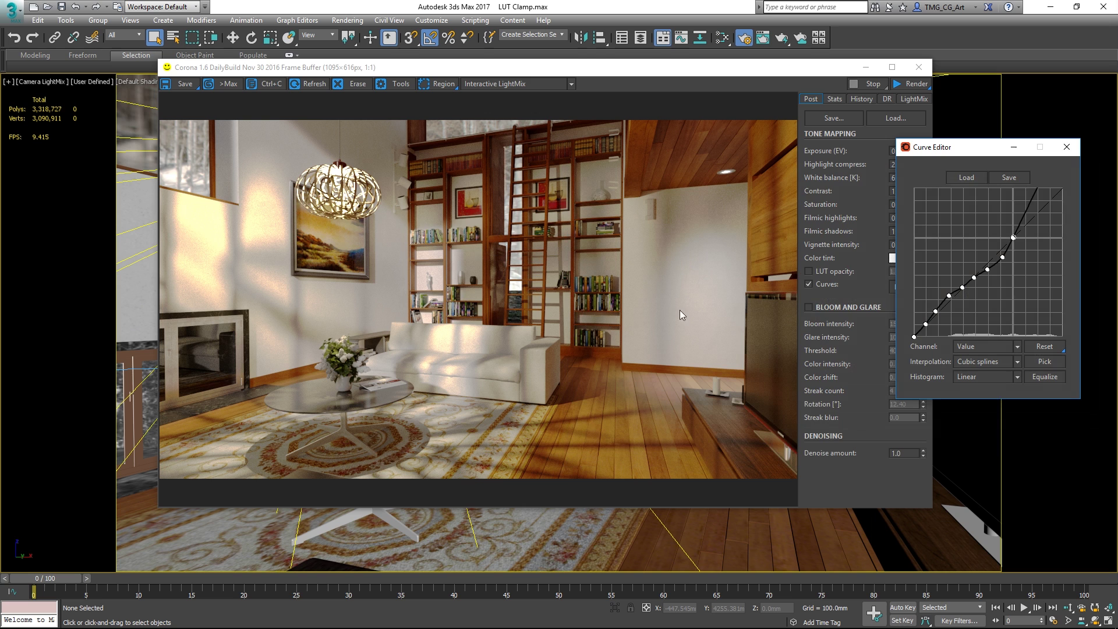
# - Load Curves01.acv, Curves02.acv, then Curves01.acv again, toggling Curves off and on to compare
pyautogui.click(966, 178)
pyautogui.doubleClick(701, 239)
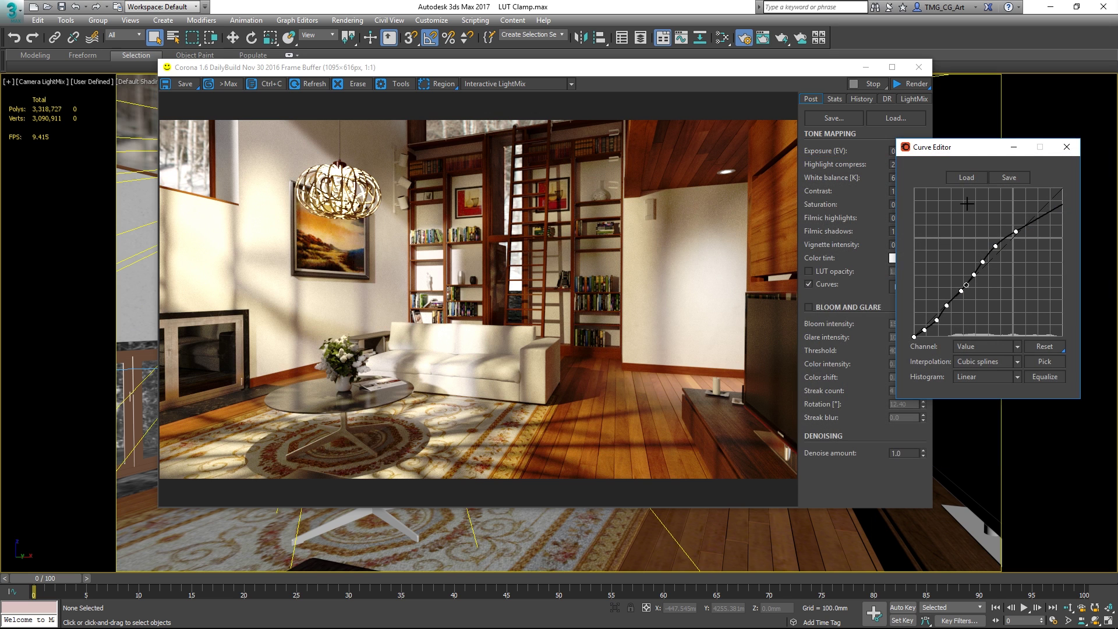
pyautogui.click(969, 178)
pyautogui.doubleClick(722, 251)
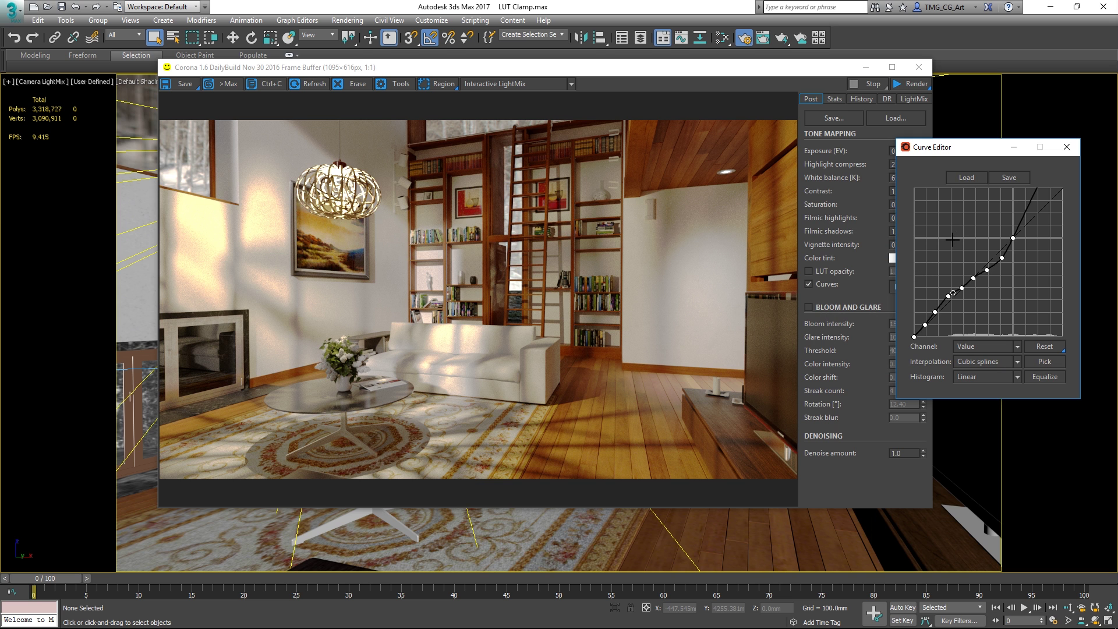
pyautogui.click(963, 179)
pyautogui.doubleClick(713, 238)
pyautogui.click(808, 284)
pyautogui.click(808, 284)
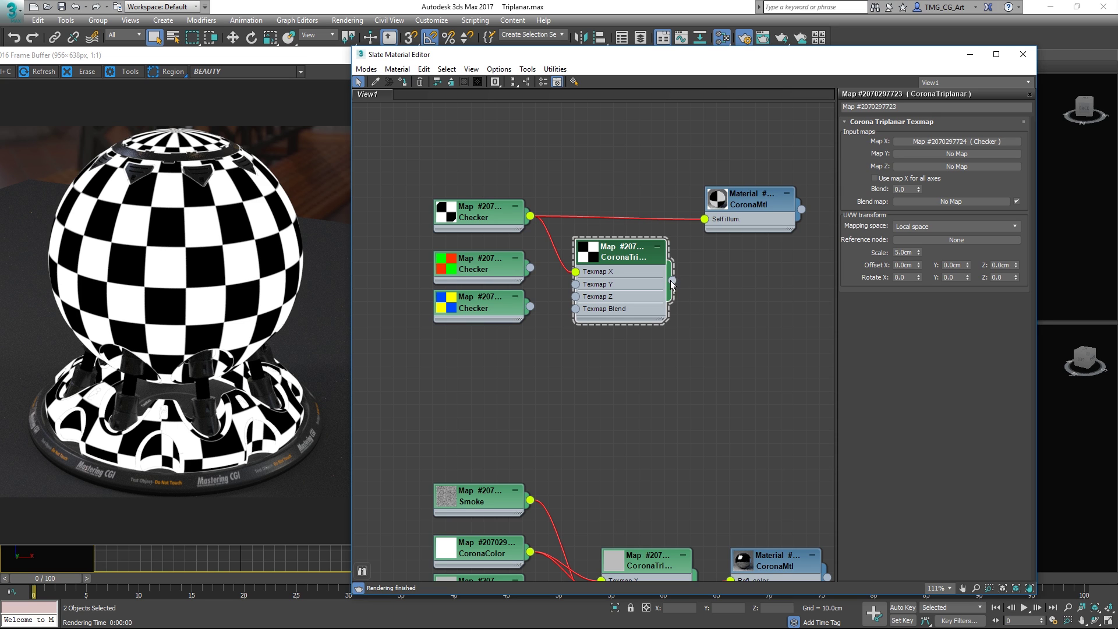
# - Wire CoronaTriplanar into Self Illum., toggle 'Use map X for all axes', and connect the red-green Checker to Texmap Y
pyautogui.moveTo(673, 281); pyautogui.dragTo(706, 371)
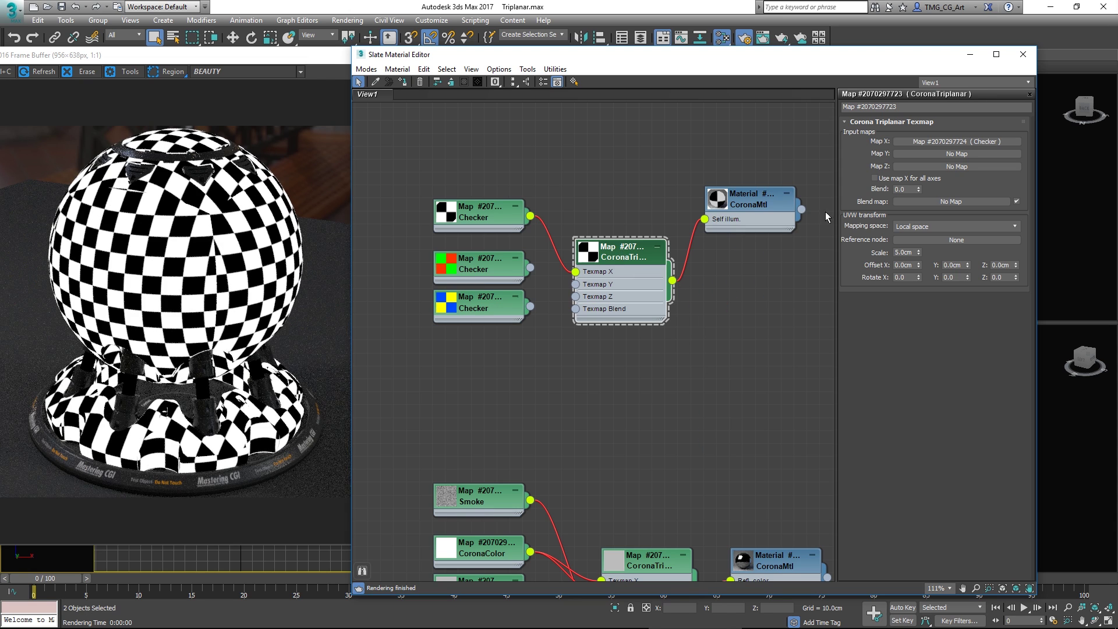
pyautogui.click(874, 178)
pyautogui.moveTo(530, 267); pyautogui.dragTo(575, 284)
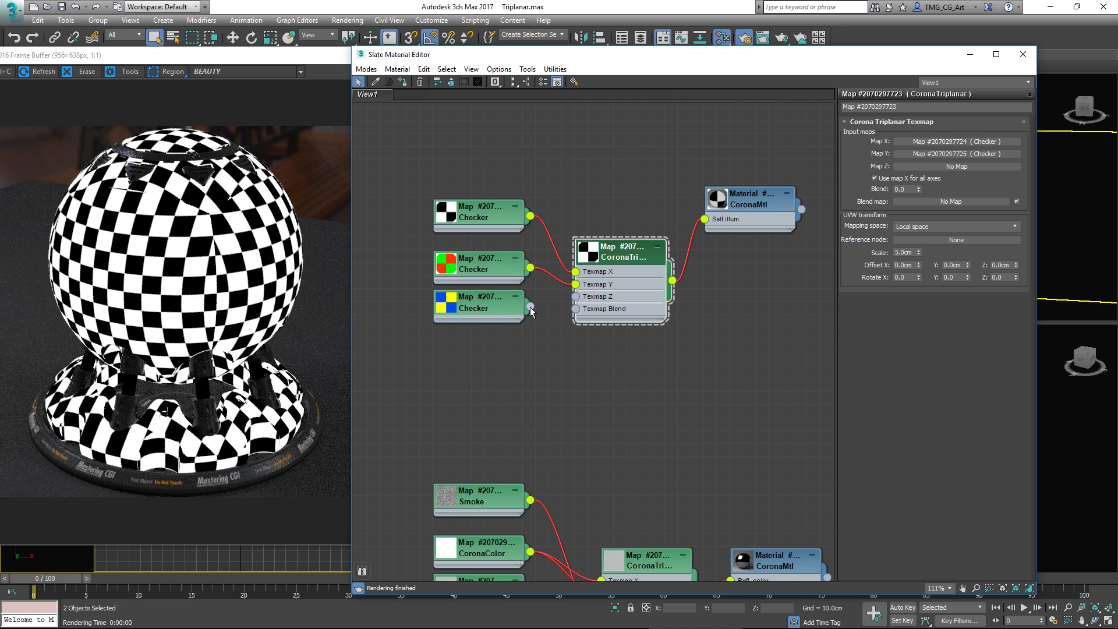
# - Uncheck 'Use map X for all axes', wire the blue-yellow Checker to Texmap Z, set Blend 0.49, and connect Smoke to Texmap Blend
pyautogui.click(874, 179)
pyautogui.moveTo(529, 306); pyautogui.dragTo(575, 297)
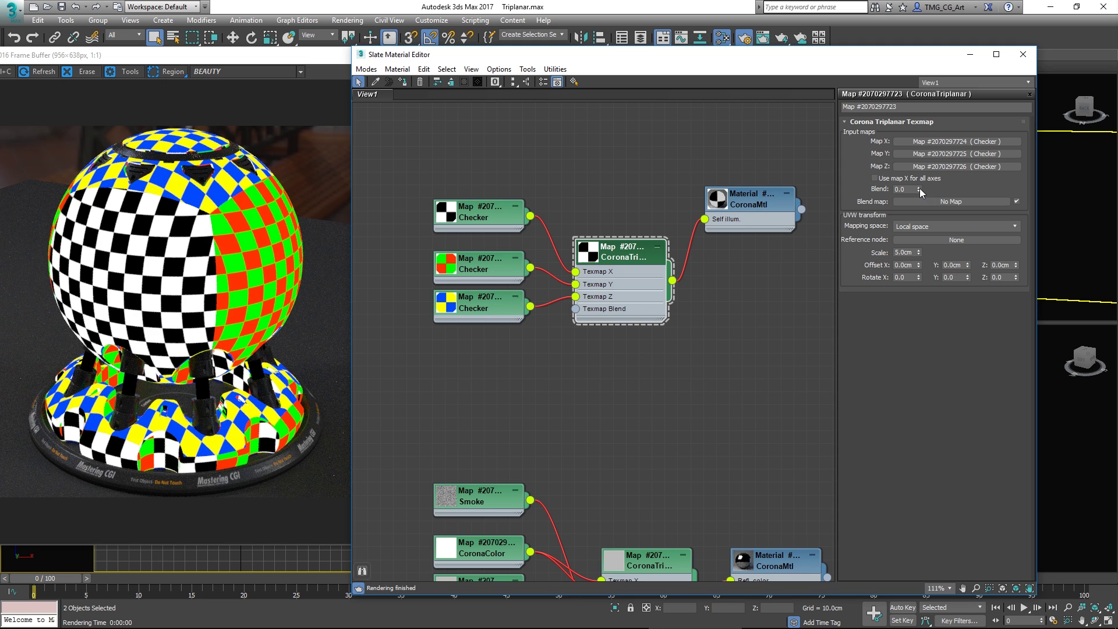
pyautogui.moveTo(918, 188); pyautogui.dragTo(929, 165)
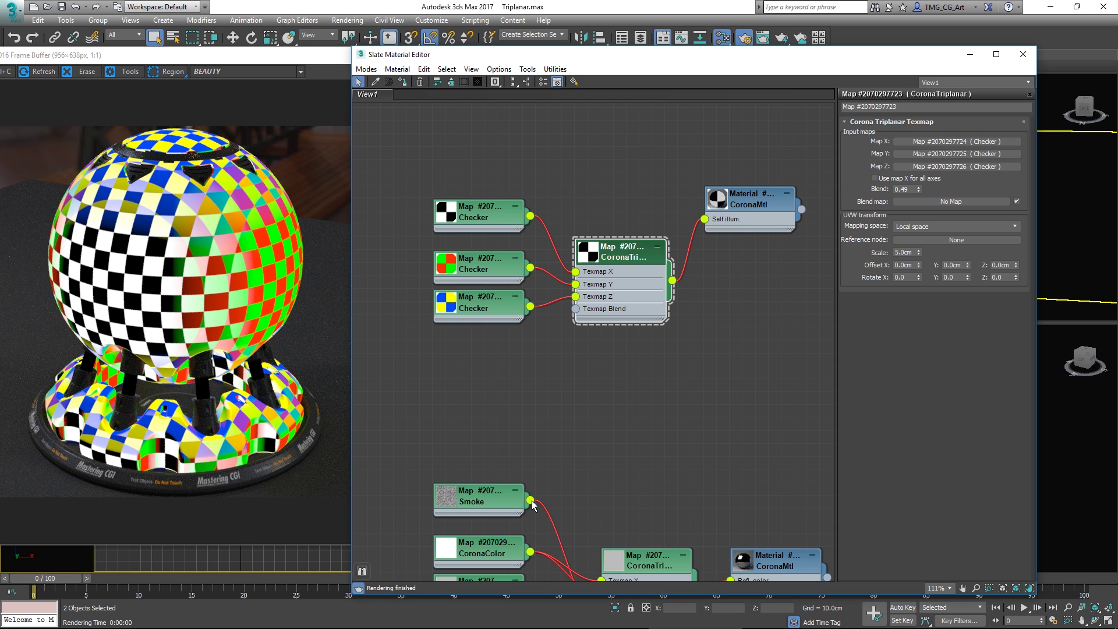
pyautogui.moveTo(529, 500); pyautogui.dragTo(576, 309)
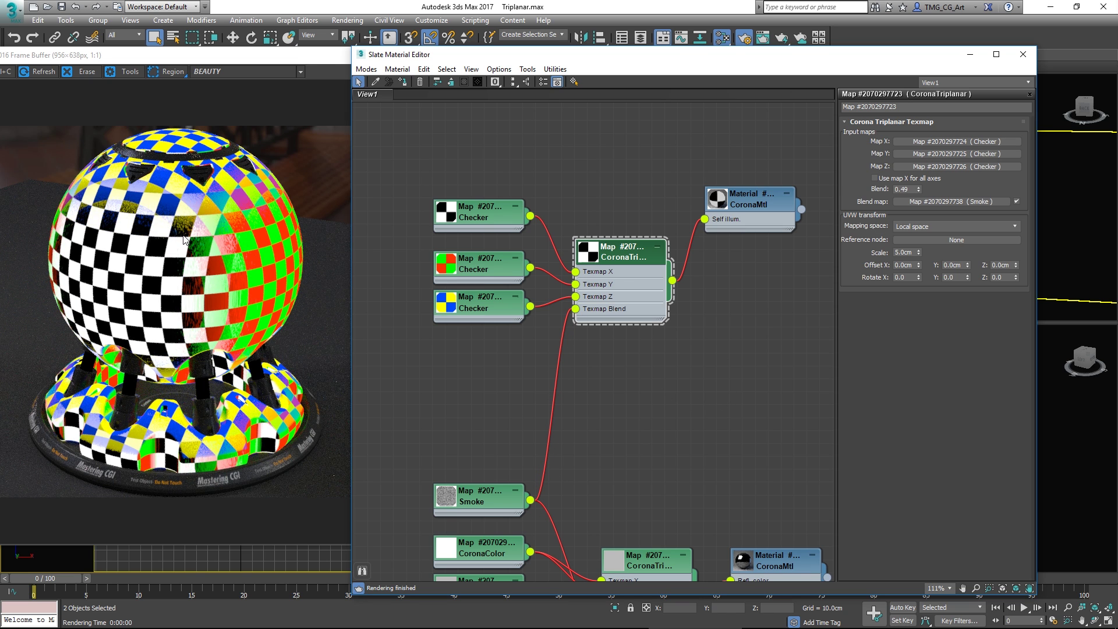
# - Inspect the lower CoronaTriplanar and CoronaMtl parameters, then assign the CoronaMtl to the shader ball
pyautogui.moveTo(735, 473); pyautogui.dragTo(700, 329, button='middle')
pyautogui.click(604, 425)
pyautogui.doubleClick(604, 425)
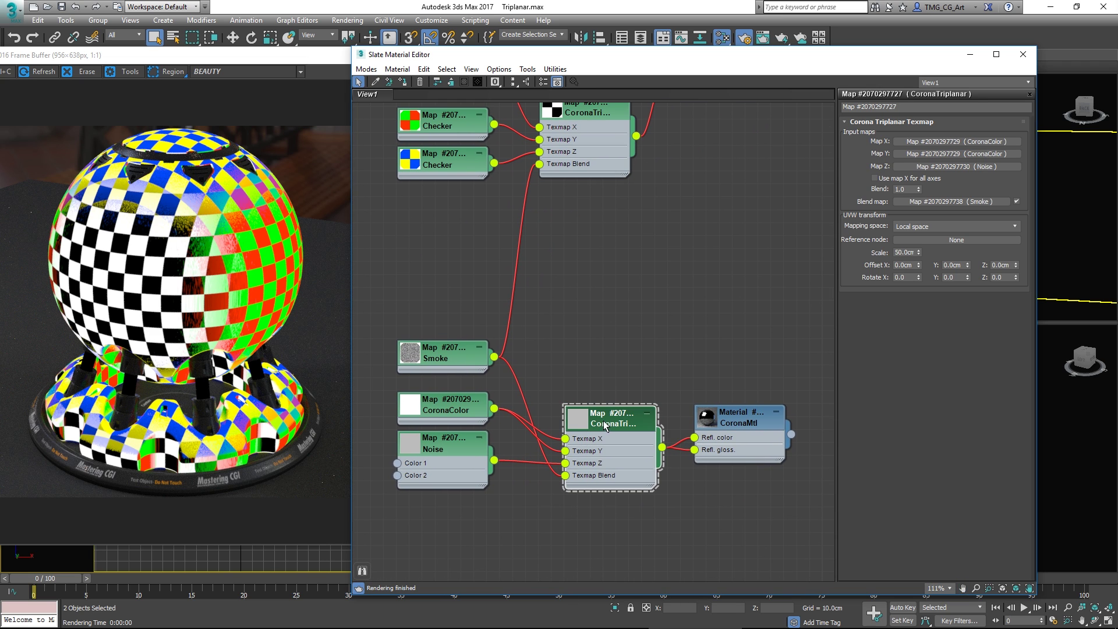
pyautogui.click(741, 424)
pyautogui.doubleClick(740, 424)
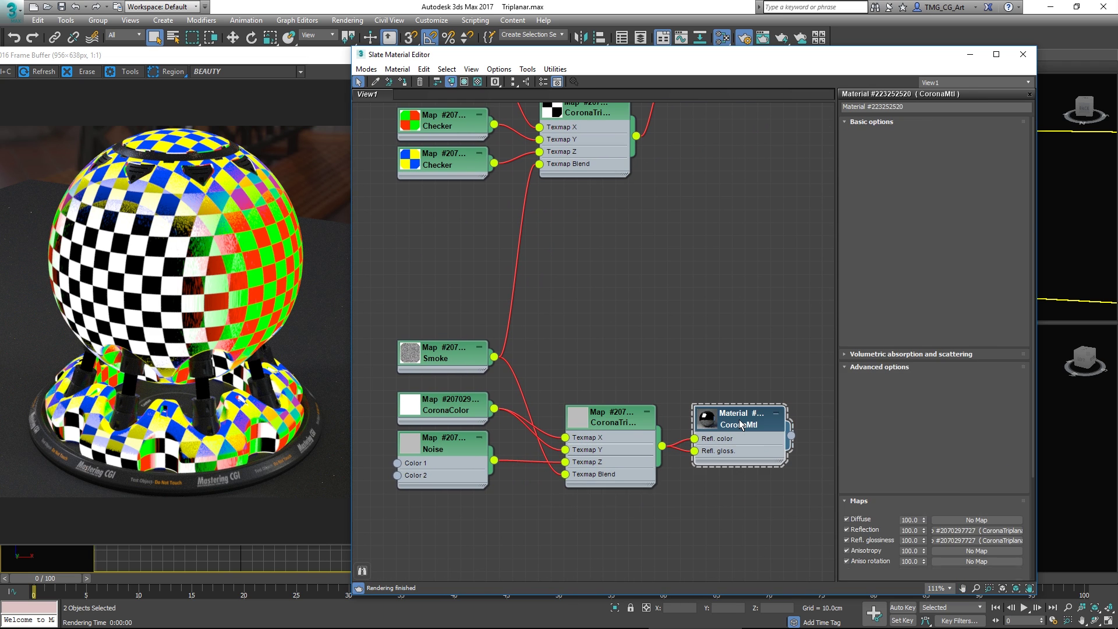
pyautogui.rightClick(740, 421)
pyautogui.click(774, 148)
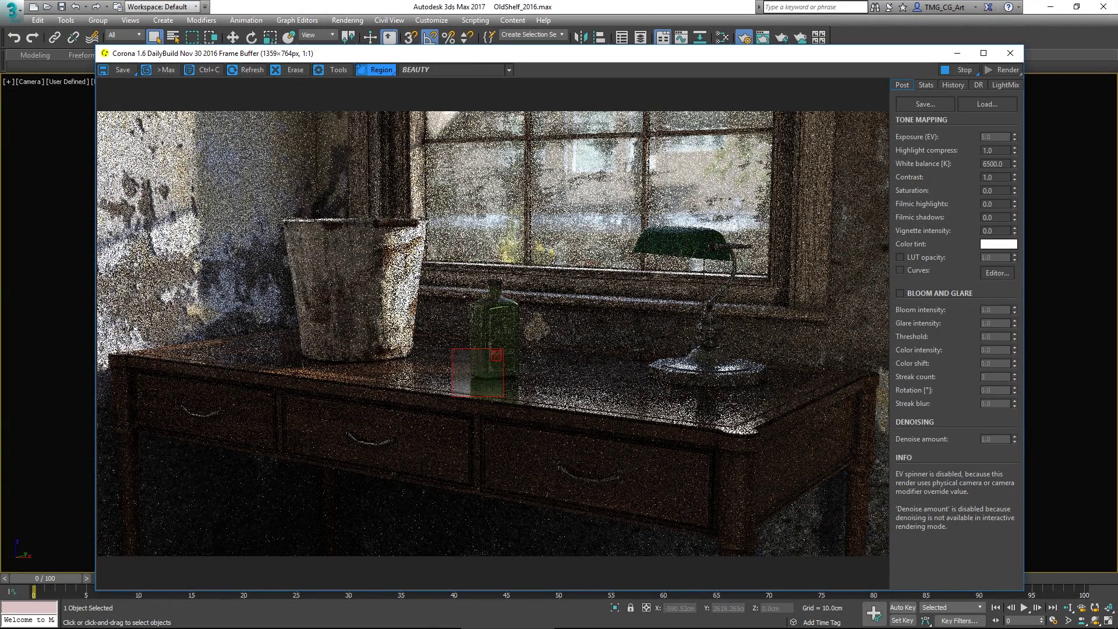
# - Draw render regions over the lamp base and the bucket in the Corona VFB
pyautogui.moveTo(649, 360); pyautogui.dragTo(682, 401)
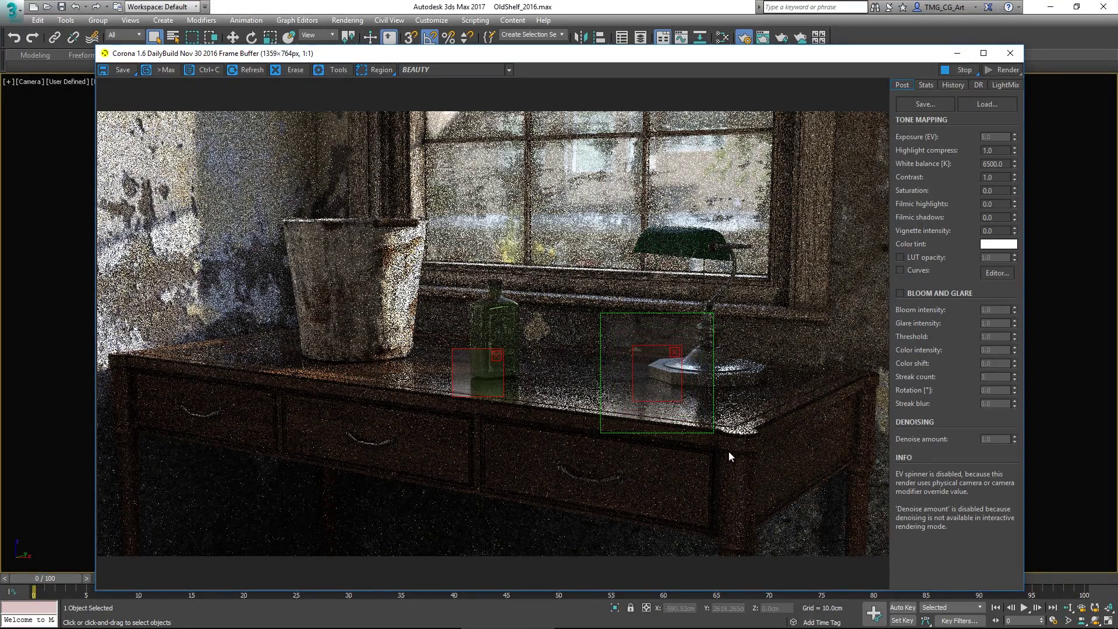
pyautogui.moveTo(713, 432); pyautogui.dragTo(750, 469)
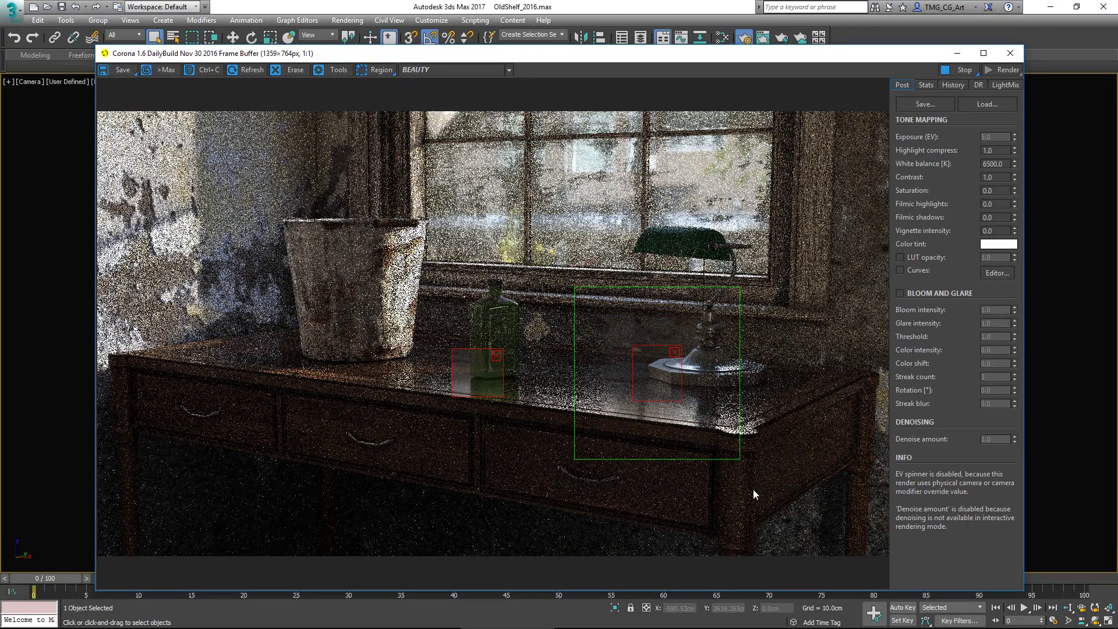
pyautogui.moveTo(665, 383); pyautogui.dragTo(708, 379)
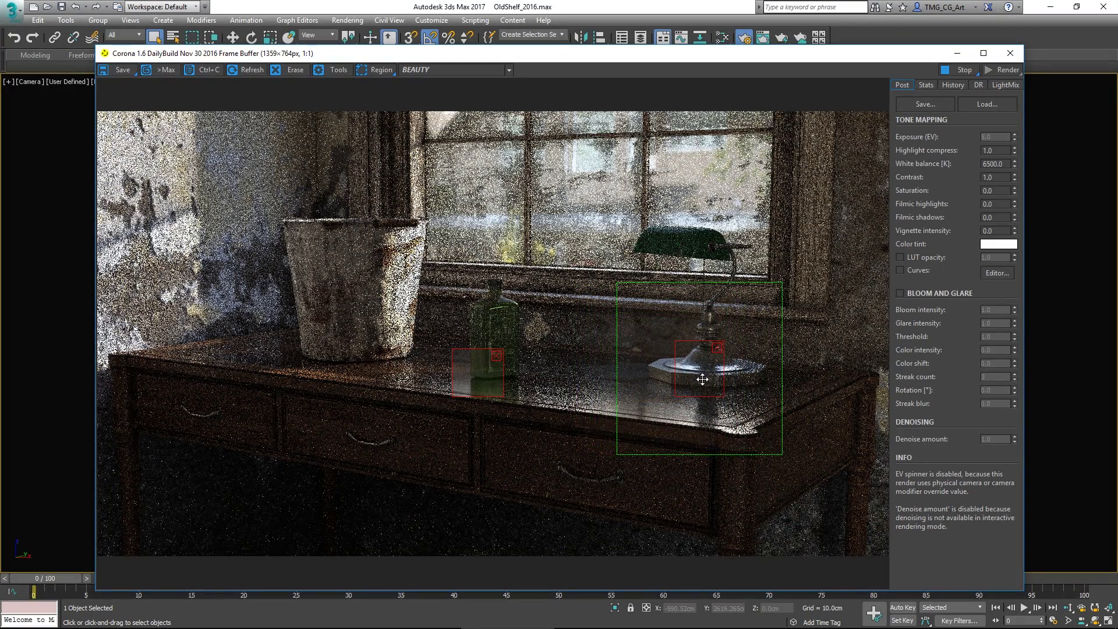
pyautogui.click(377, 71)
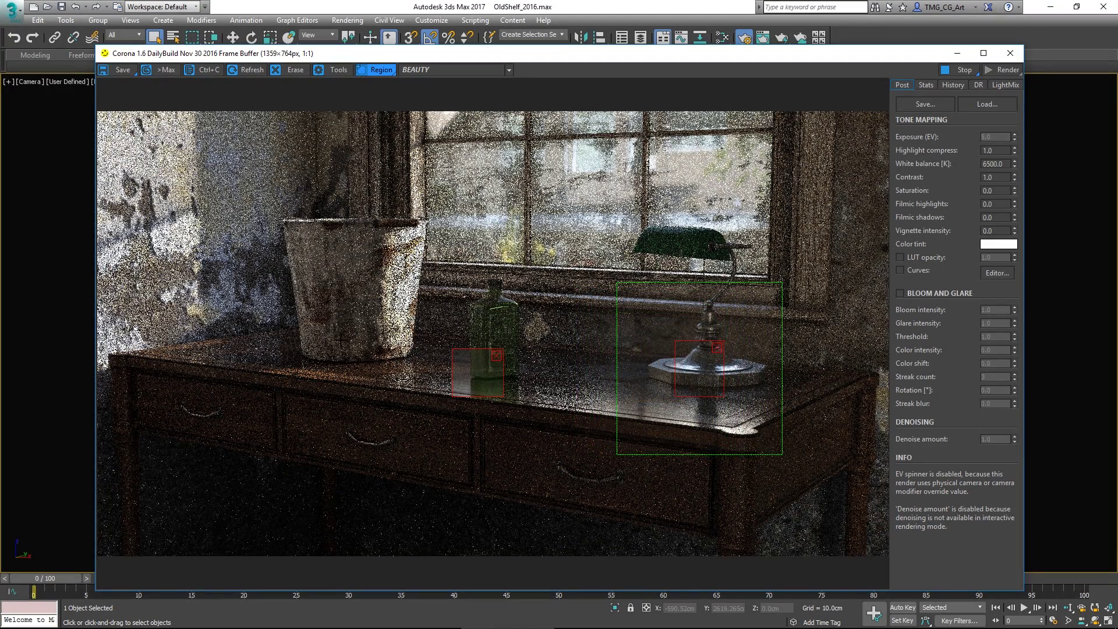
pyautogui.moveTo(380, 382); pyautogui.dragTo(424, 432)
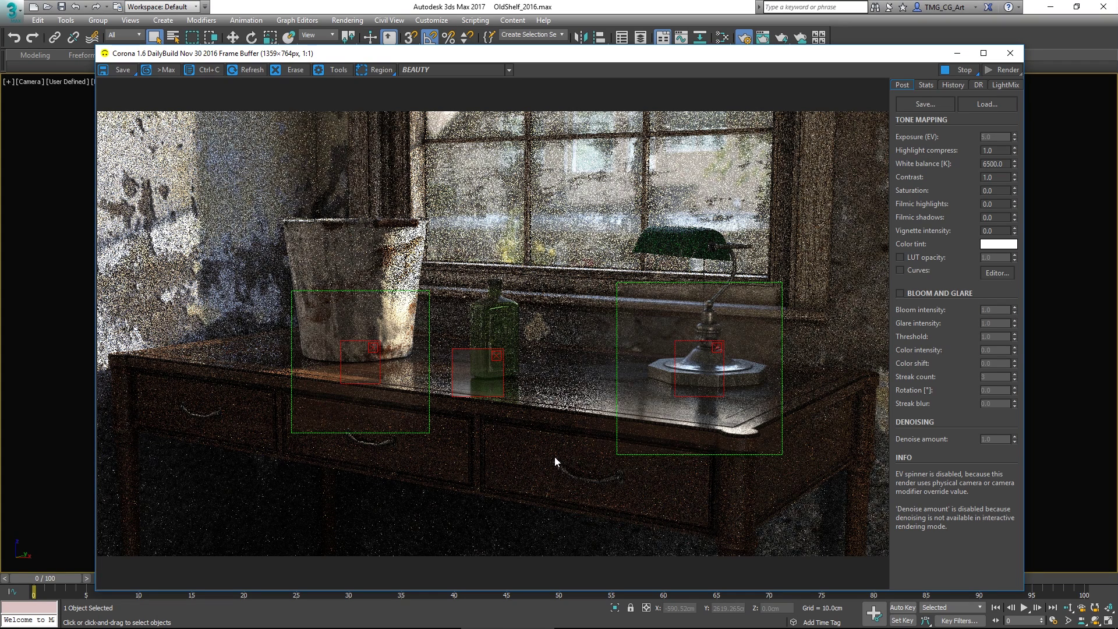
# - Stop the render, clear the regions, and zoom to 2:1 panning across the bucket and bottle
pyautogui.click(959, 70)
pyautogui.click(368, 69)
pyautogui.scroll(1, 377, 372)
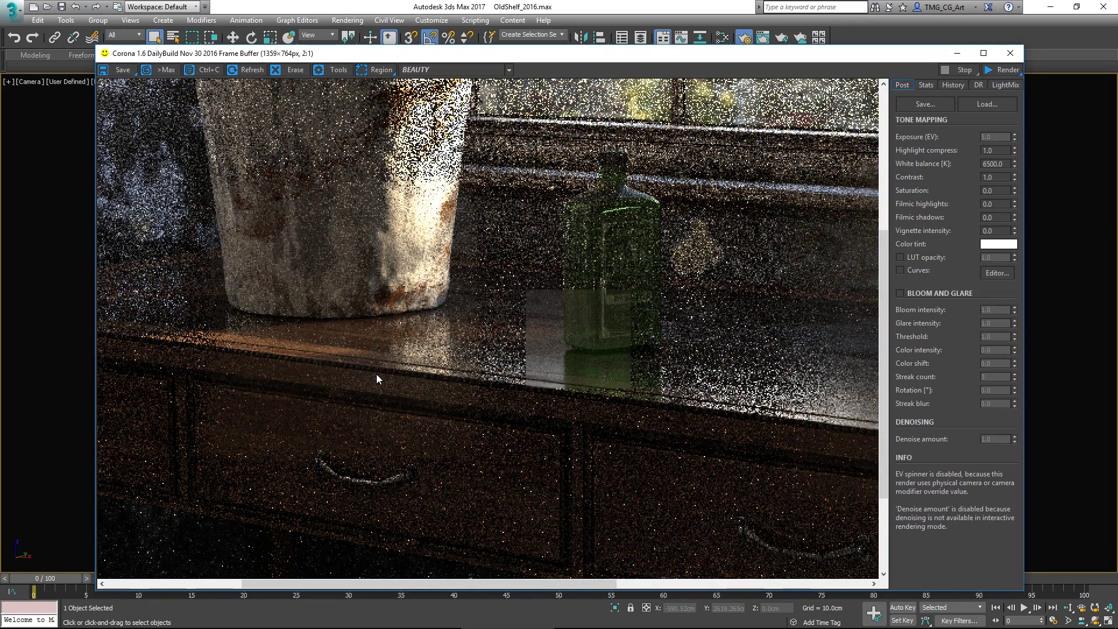
pyautogui.moveTo(421, 402); pyautogui.dragTo(527, 411, button='middle')
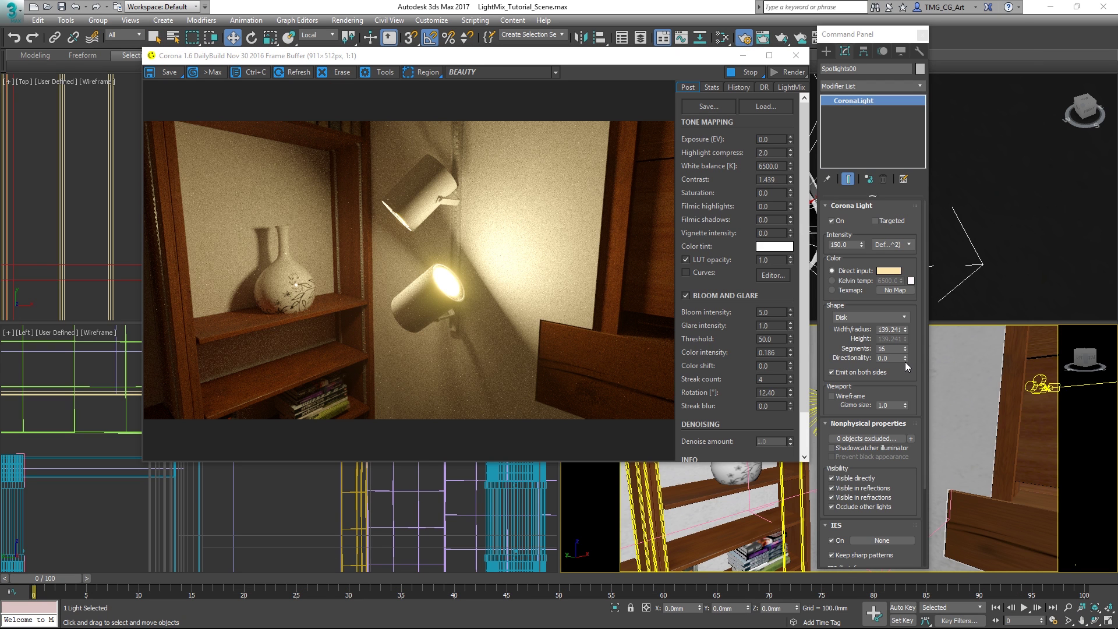
# - Set the CoronaLight Directionality to 0.61 and tick 'Prevent black appearance'
pyautogui.moveTo(904, 361); pyautogui.dragTo(907, 327)
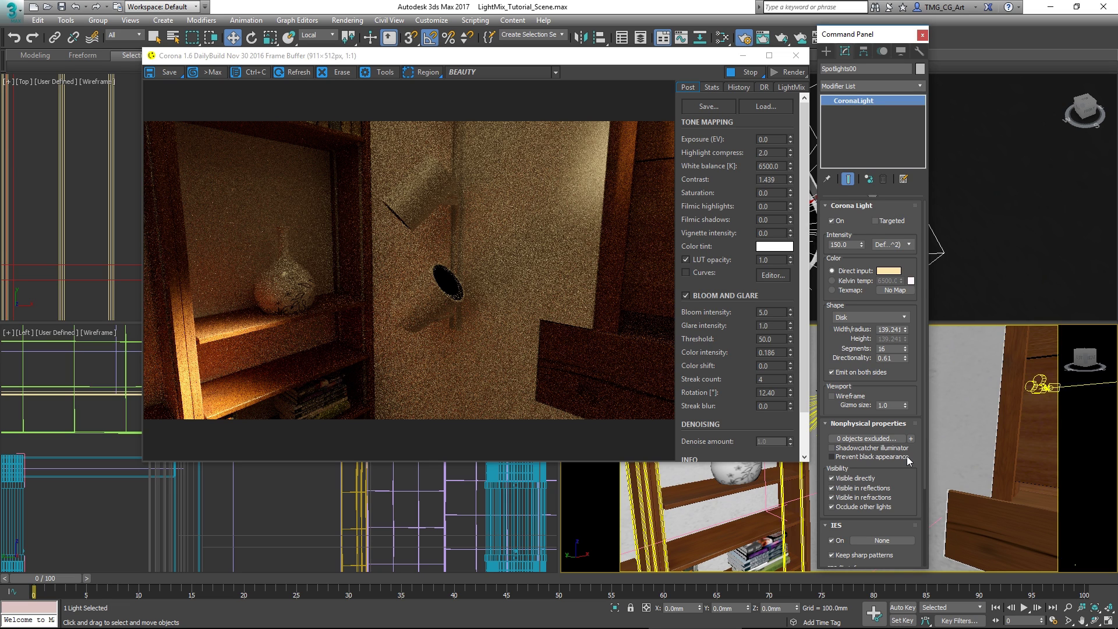
pyautogui.click(845, 460)
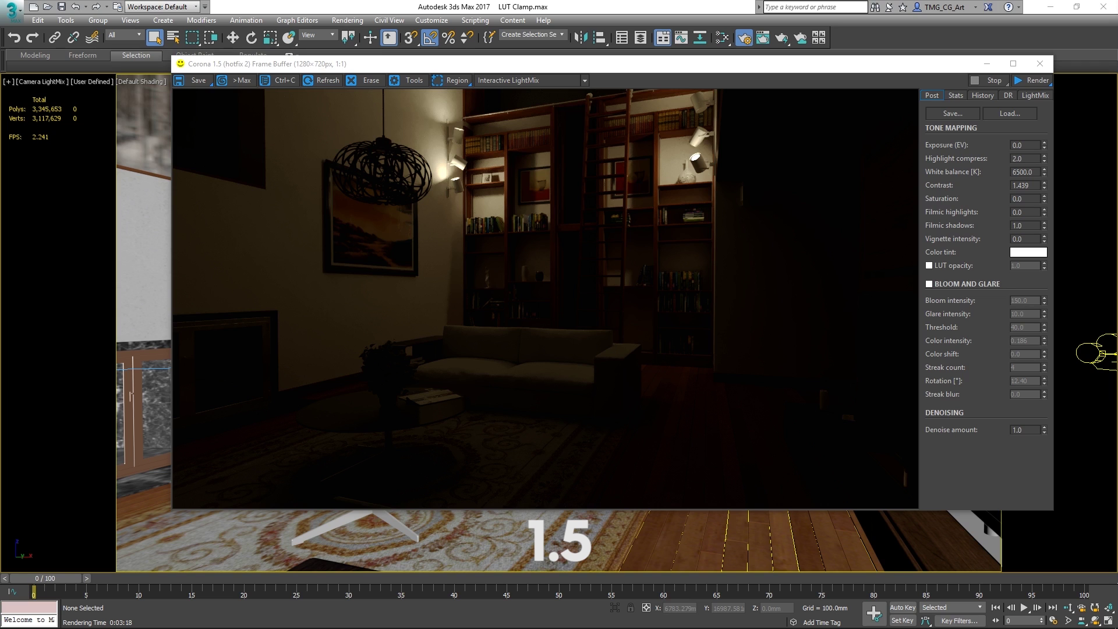
# - Enable LUT and Bloom and Glare, check the lamp's pixel values, and save as LUT 1.5 test.exr
pyautogui.click(928, 265)
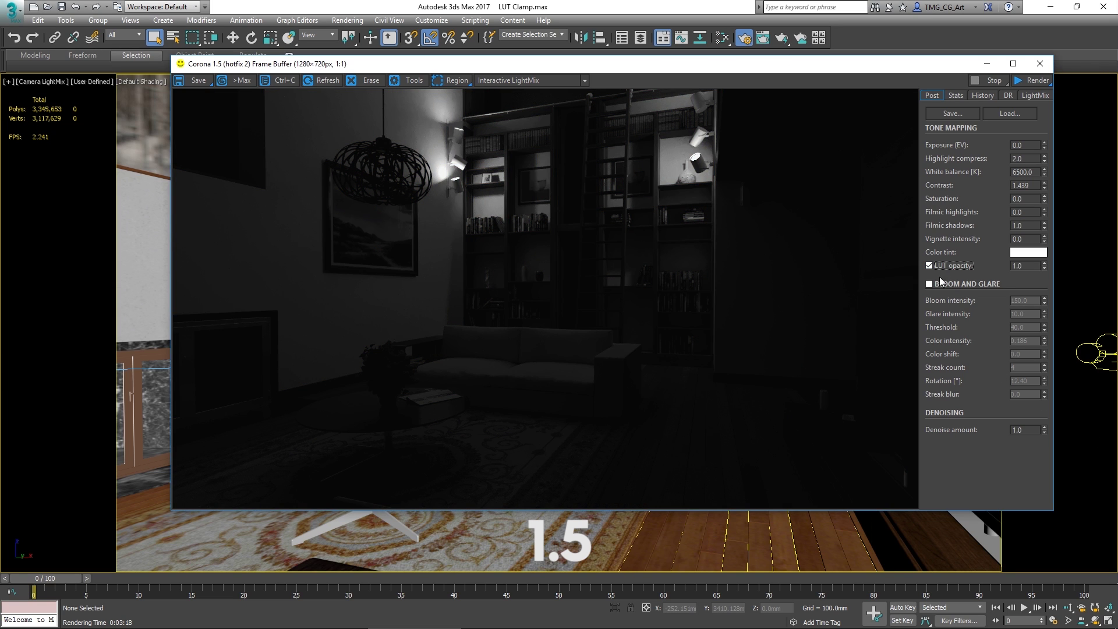
pyautogui.click(938, 286)
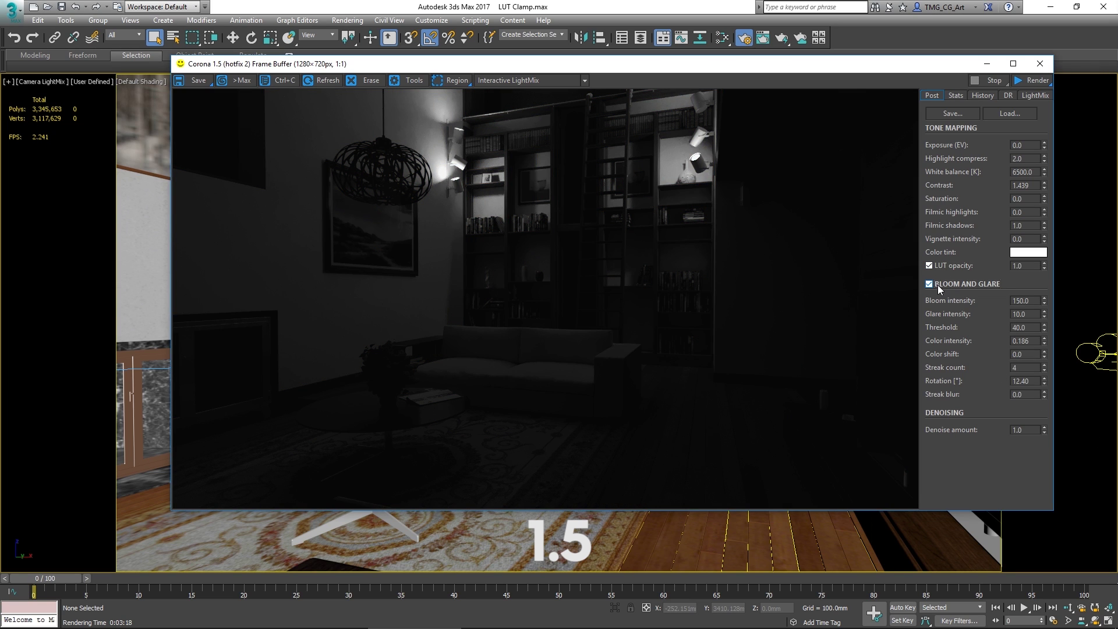
pyautogui.rightClick(697, 159)
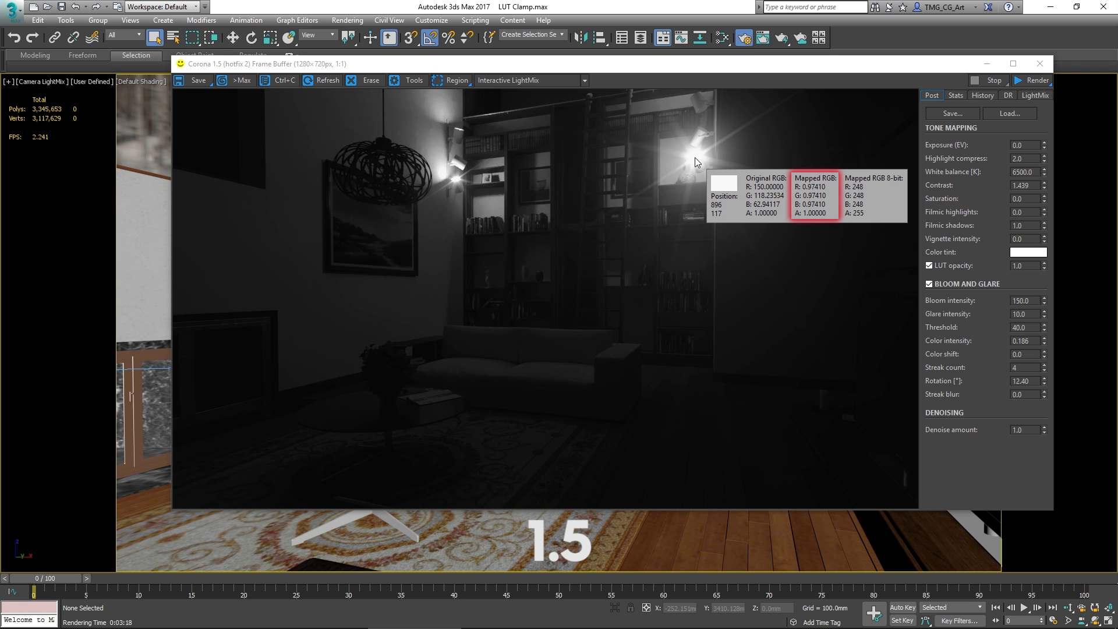
pyautogui.click(696, 155)
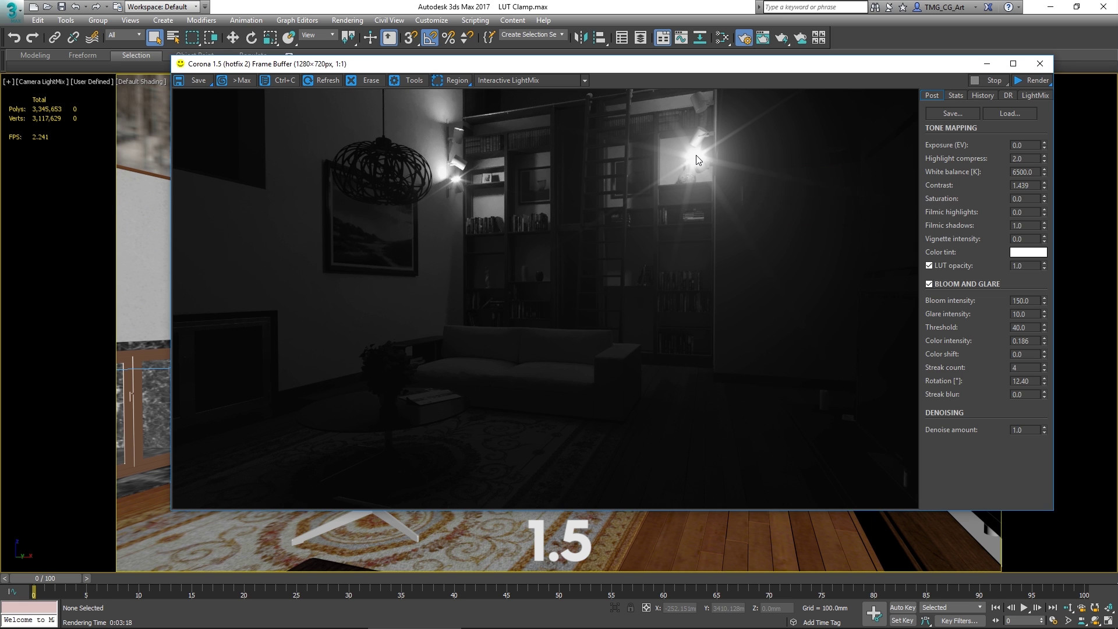
pyautogui.click(198, 81)
pyautogui.press('Return')
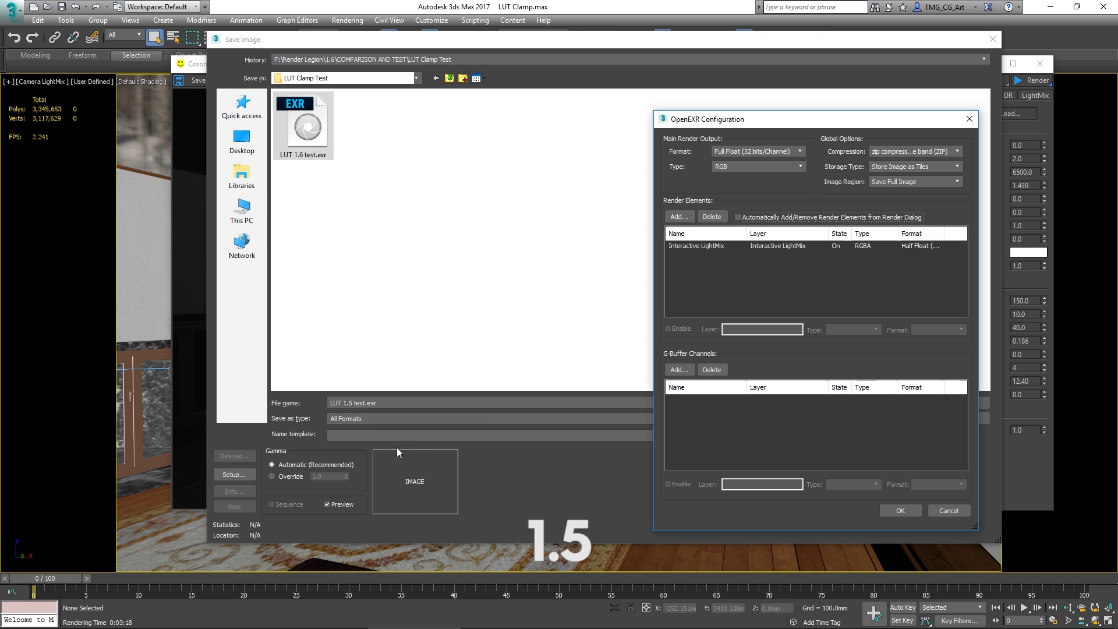
# - Finish the 1.5 EXR save, then apply the LUT to the 1.6 render and check the lamp's pixel values
pyautogui.click(901, 510)
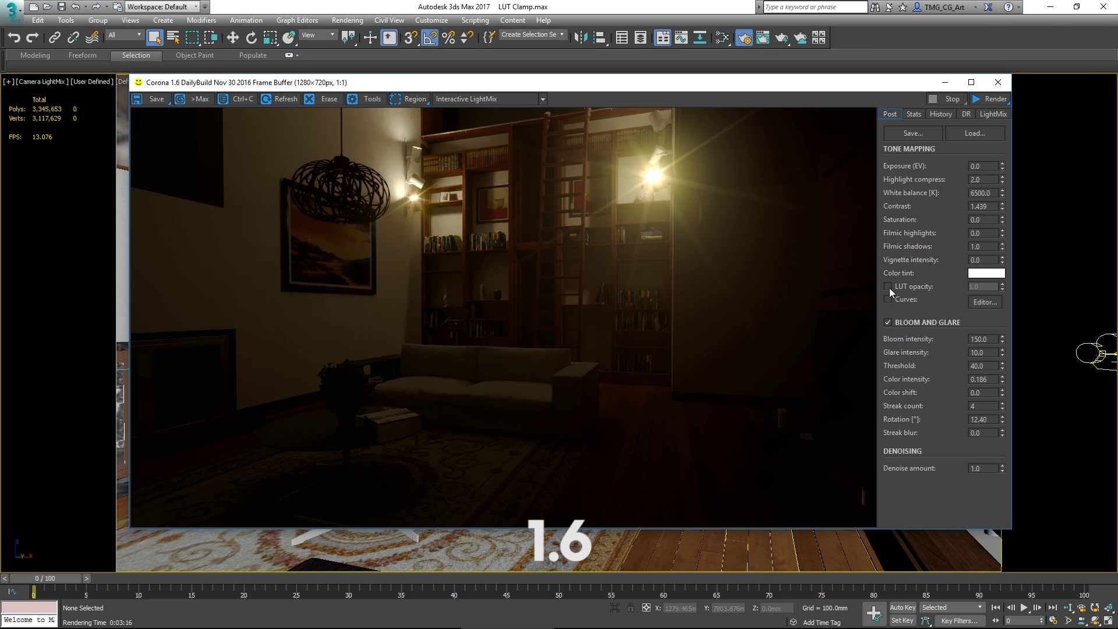
pyautogui.click(888, 286)
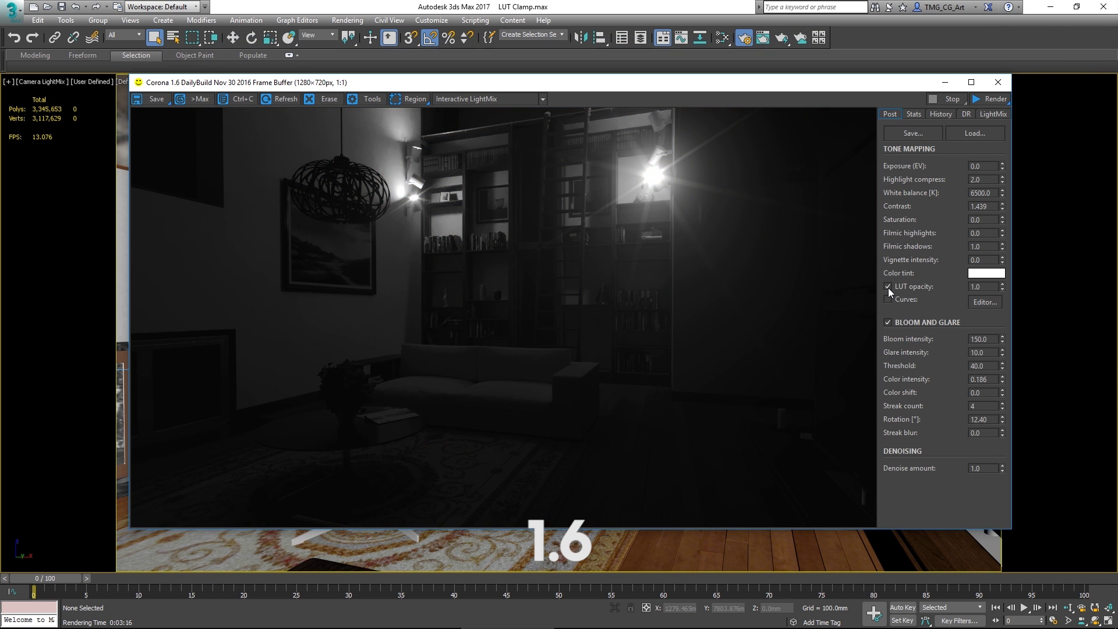
pyautogui.rightClick(655, 176)
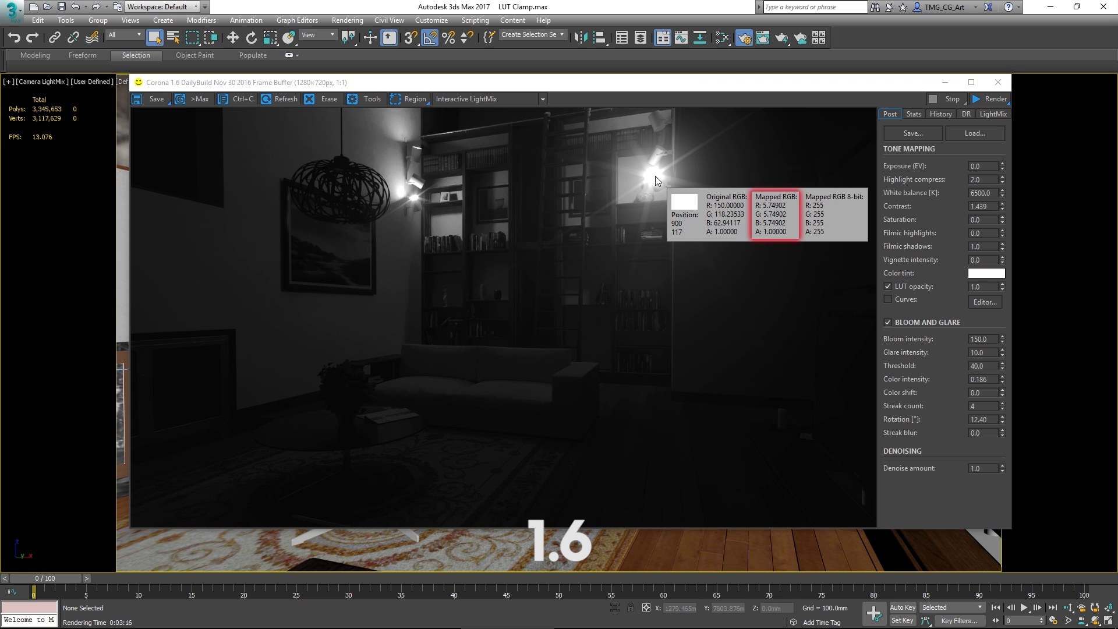
# - Save the 1.6 render as OpenEXR 'LUT 1.6 test', then start opening LUT 1.5 test.exr in Photoshop
pyautogui.click(153, 99)
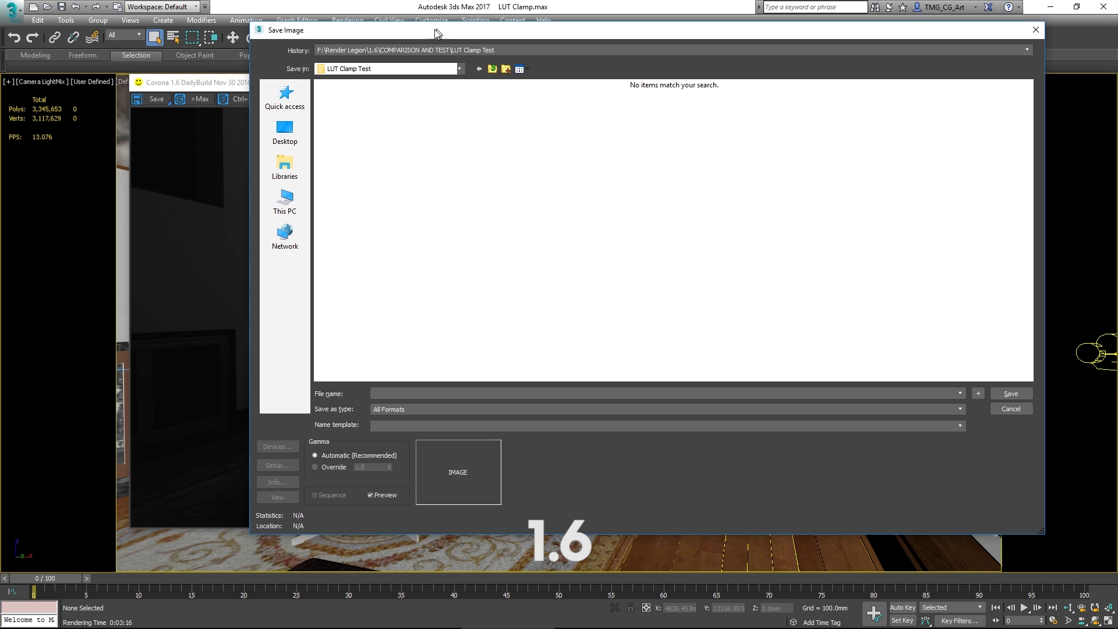
pyautogui.click(359, 418)
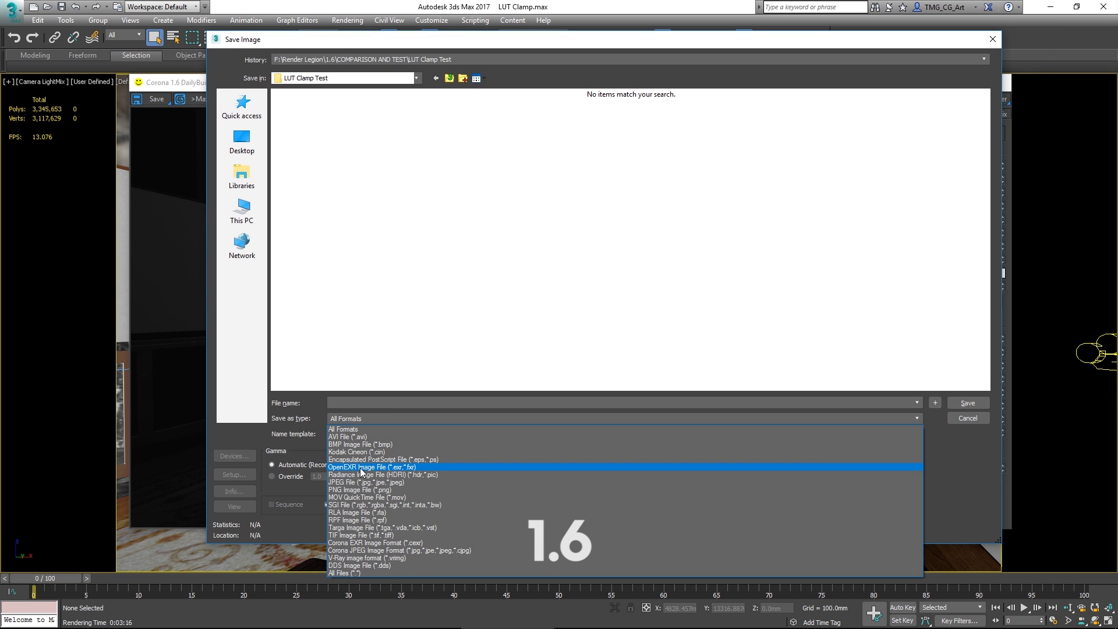
pyautogui.click(359, 467)
pyautogui.click(375, 403)
pyautogui.write('LUT 1.6 test')
pyautogui.click(973, 407)
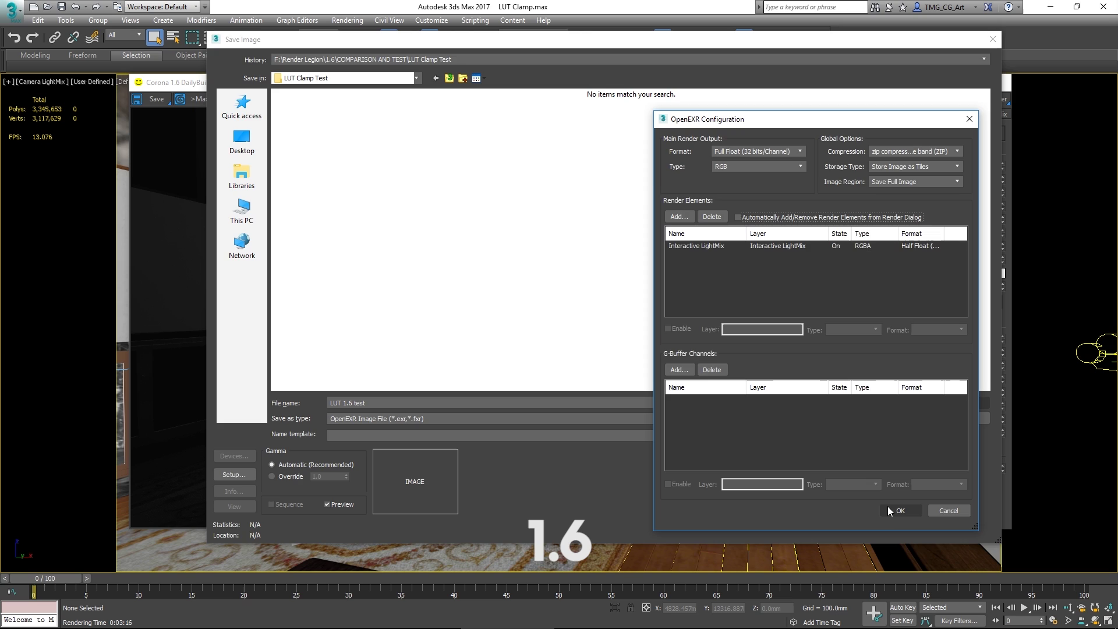
pyautogui.click(889, 507)
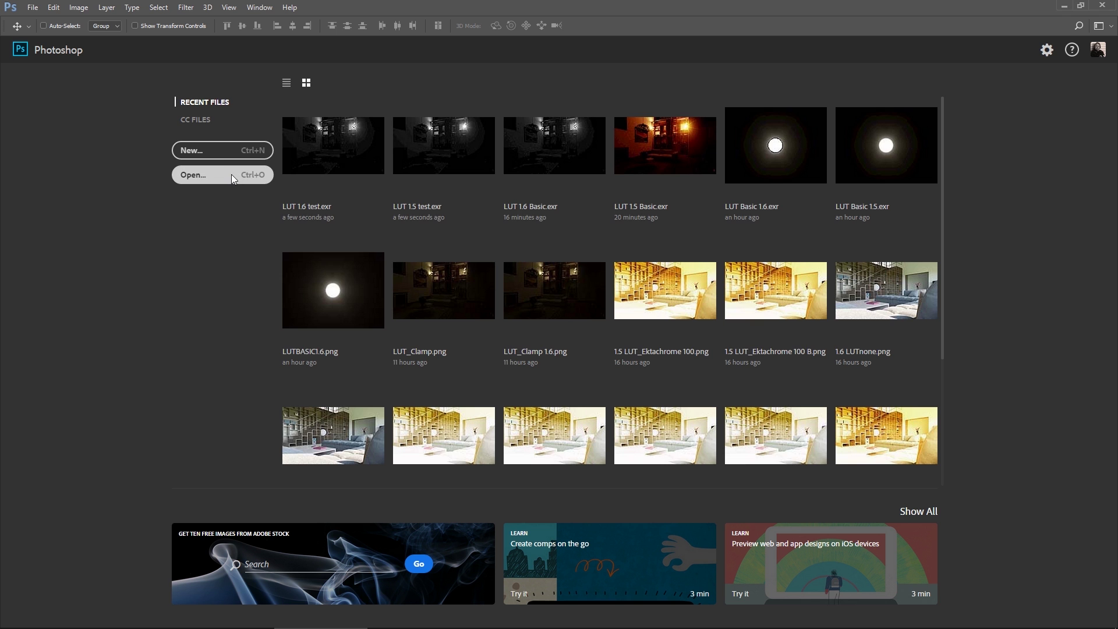
pyautogui.hotkey('ctrl', 'o')
pyautogui.click(379, 153)
# - Open LUT 1.5 test.exr and LUT 1.6 test.exr and tile them vertically side by side
pyautogui.keyDown('ctrl'); pyautogui.click(444, 153); pyautogui.keyUp('ctrl')
pyautogui.click(702, 322)
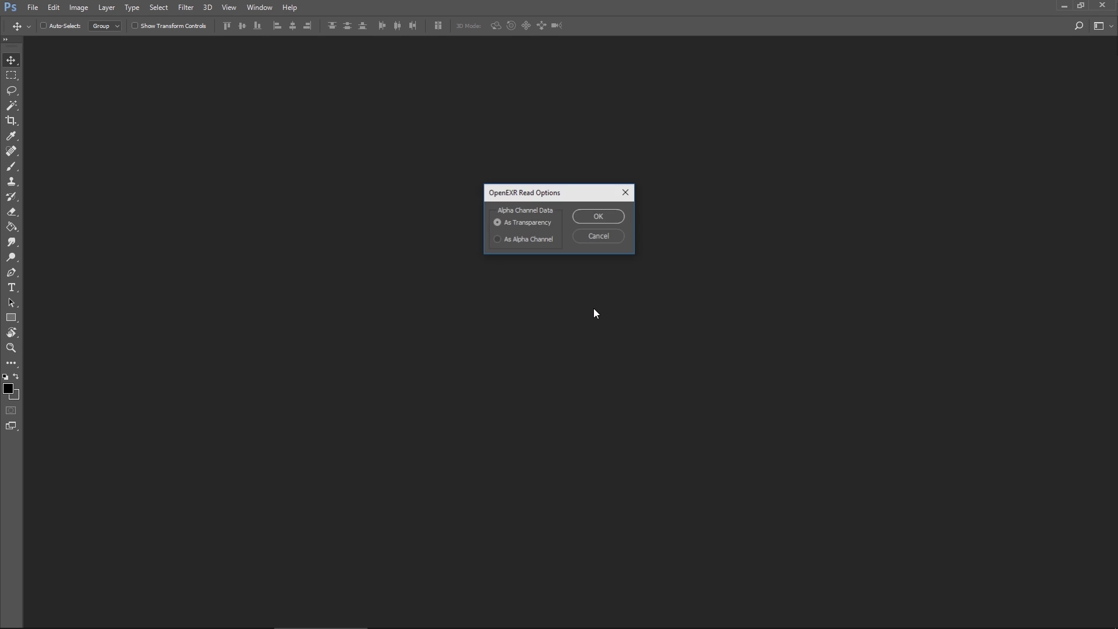
pyautogui.click(598, 216)
pyautogui.click(599, 217)
pyautogui.click(260, 7)
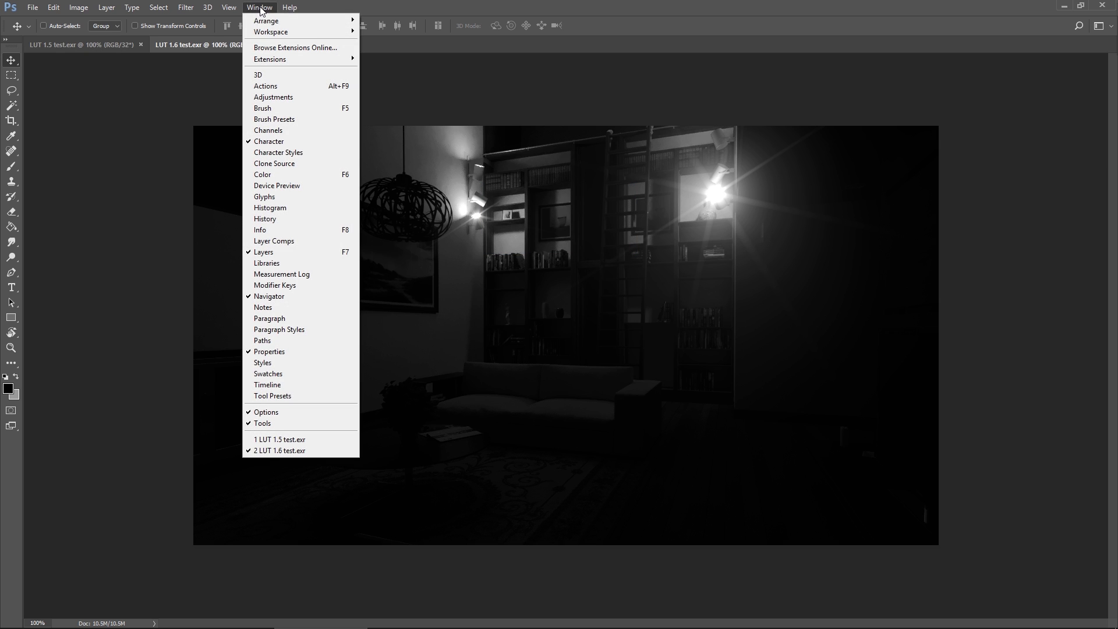
pyautogui.moveTo(269, 21)
pyautogui.click(389, 21)
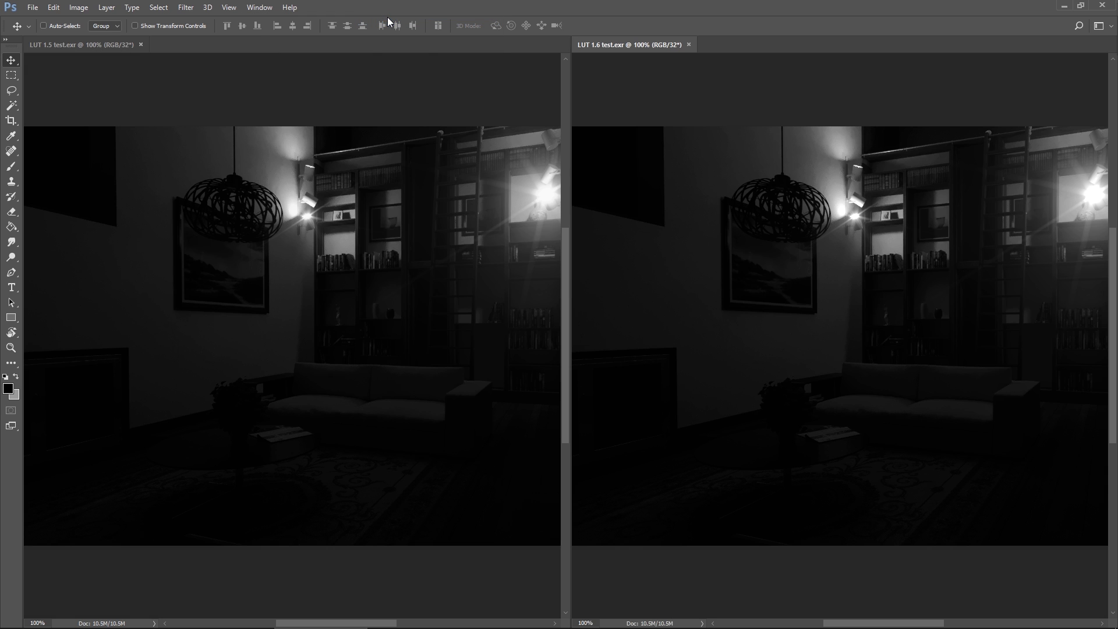
# - Darken the LUT 1.5 render with an Exposure adjustment of about -3.31
pyautogui.click(83, 46)
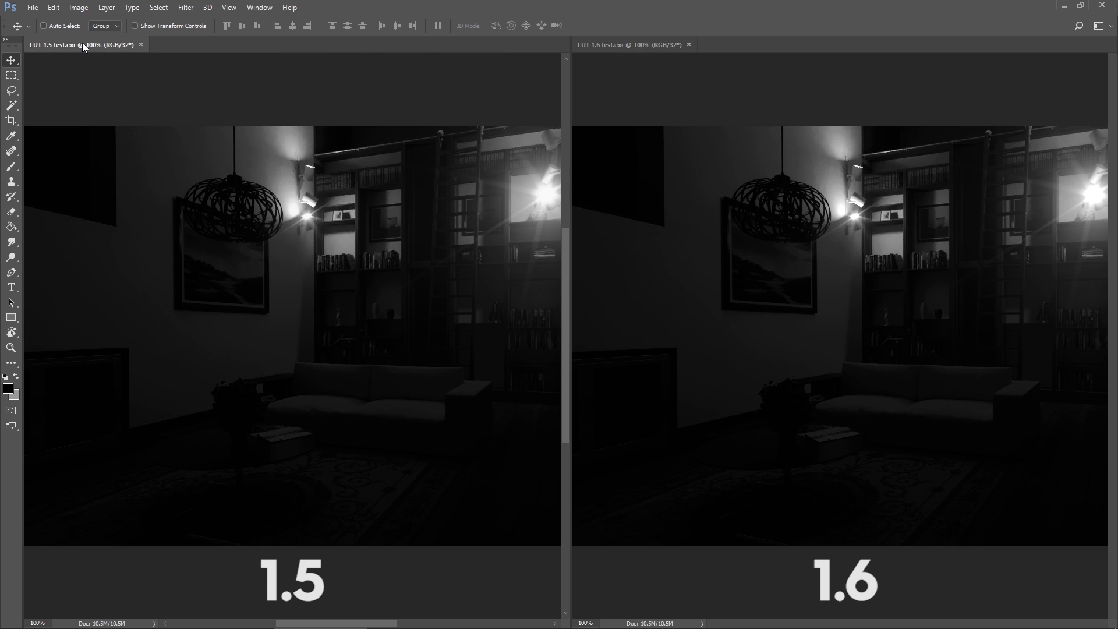
pyautogui.click(85, 9)
pyautogui.moveTo(106, 41)
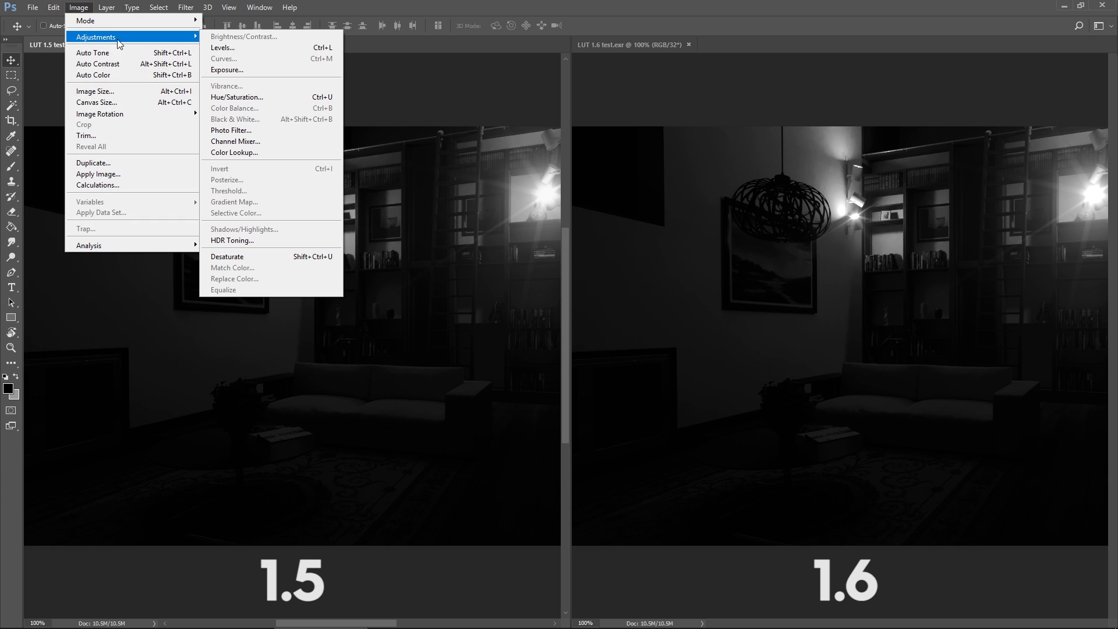
pyautogui.click(244, 70)
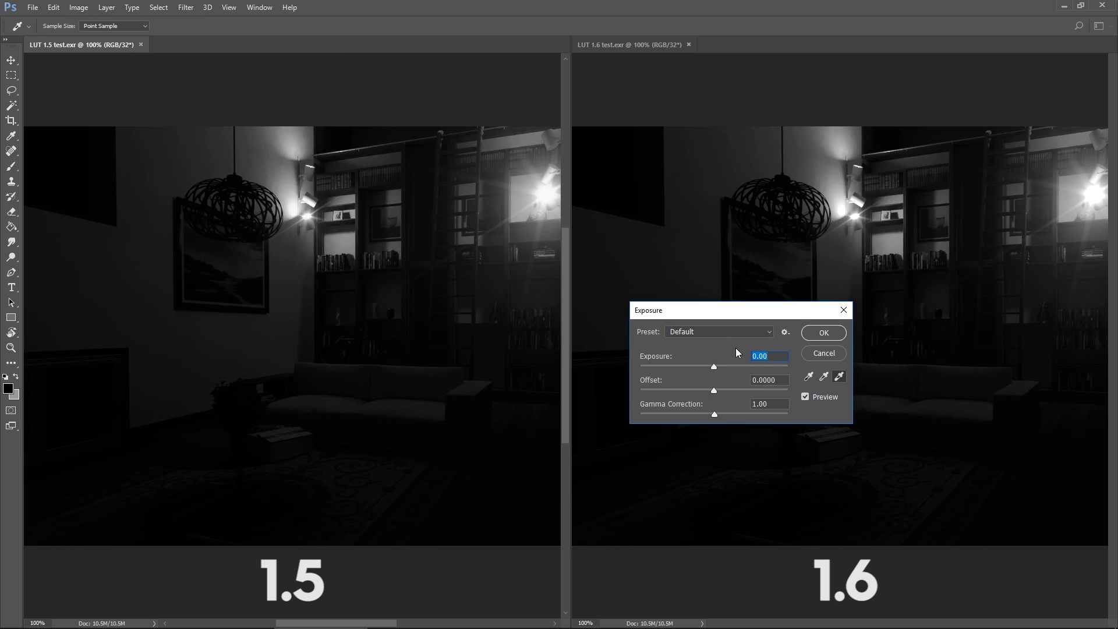
pyautogui.moveTo(774, 314); pyautogui.dragTo(503, 339)
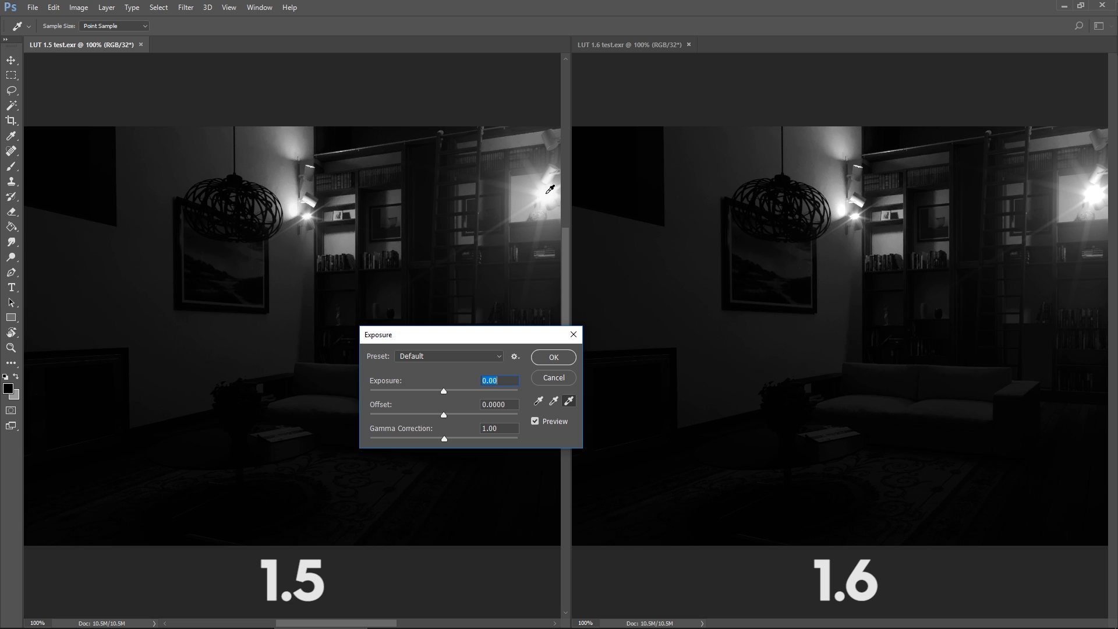
pyautogui.moveTo(446, 390); pyautogui.dragTo(411, 397)
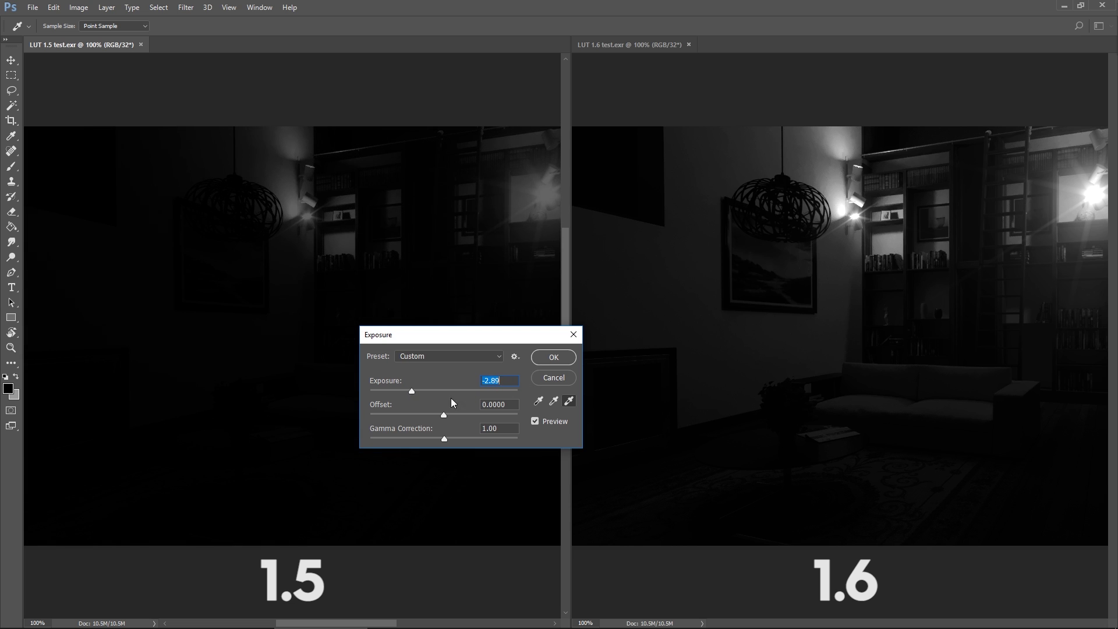
pyautogui.click(558, 362)
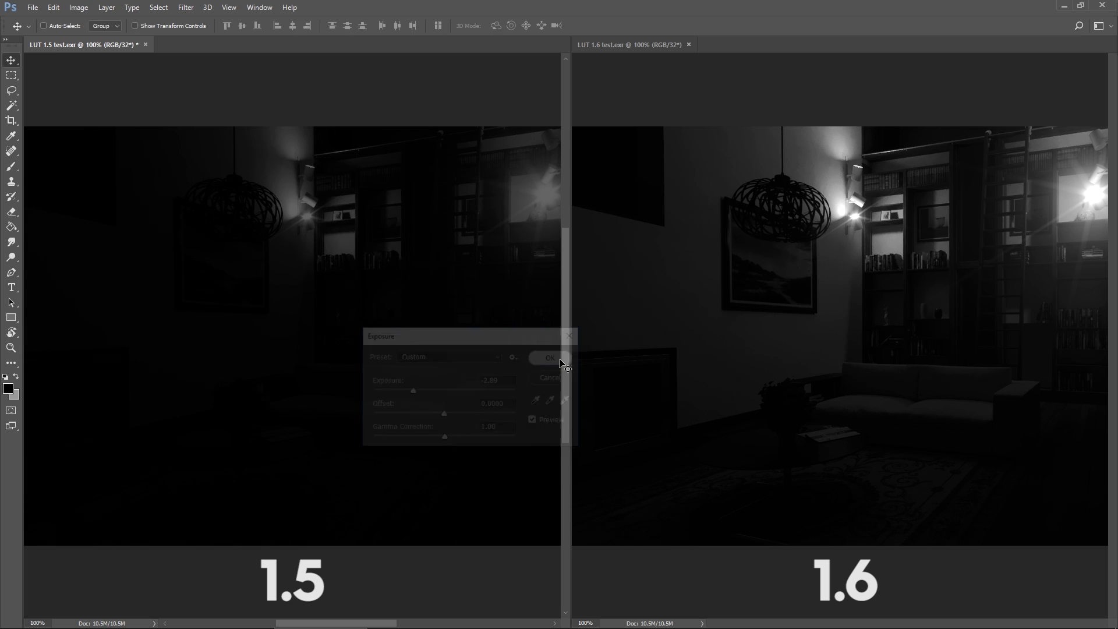
# - Darken the LUT 1.6 render with an Exposure adjustment of about -1.4
pyautogui.click(635, 47)
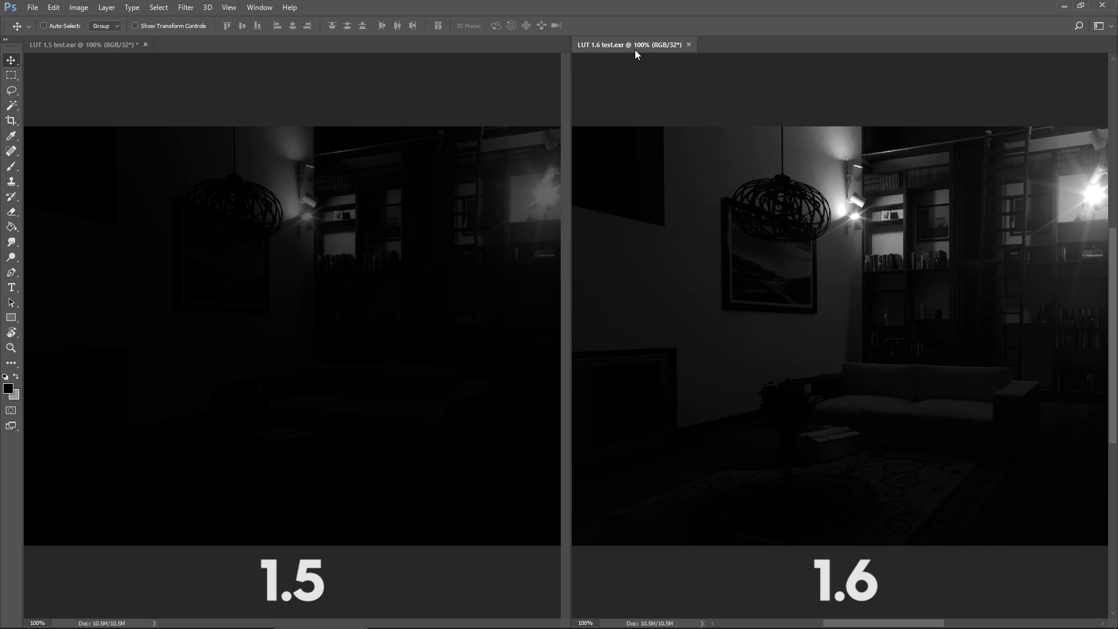
pyautogui.click(79, 7)
pyautogui.moveTo(175, 37)
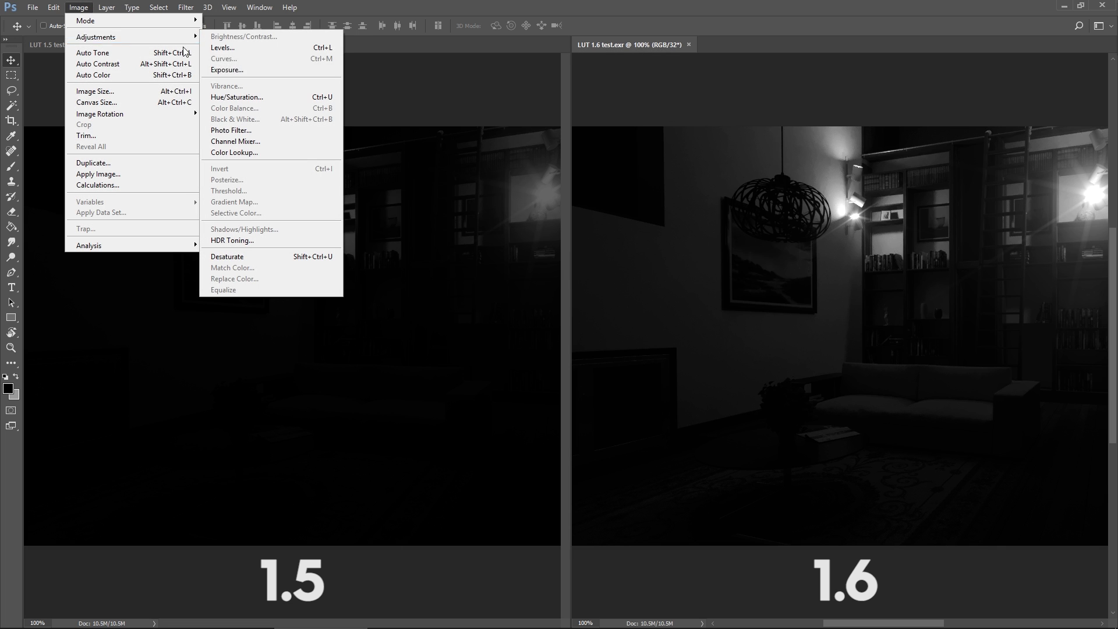
pyautogui.click(245, 71)
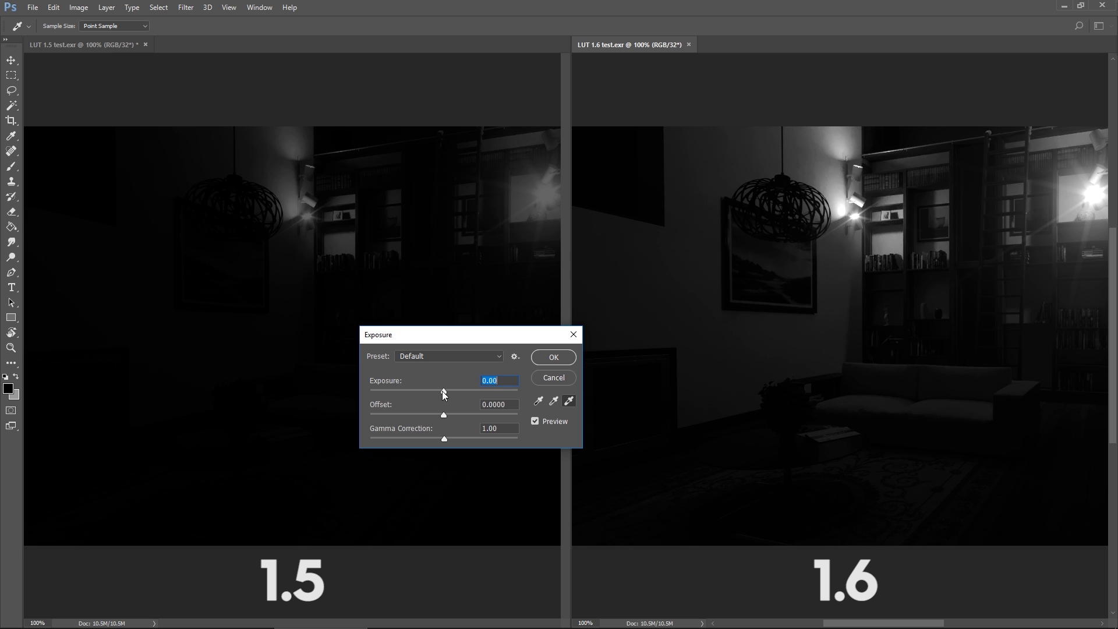
pyautogui.moveTo(442, 390); pyautogui.dragTo(428, 392)
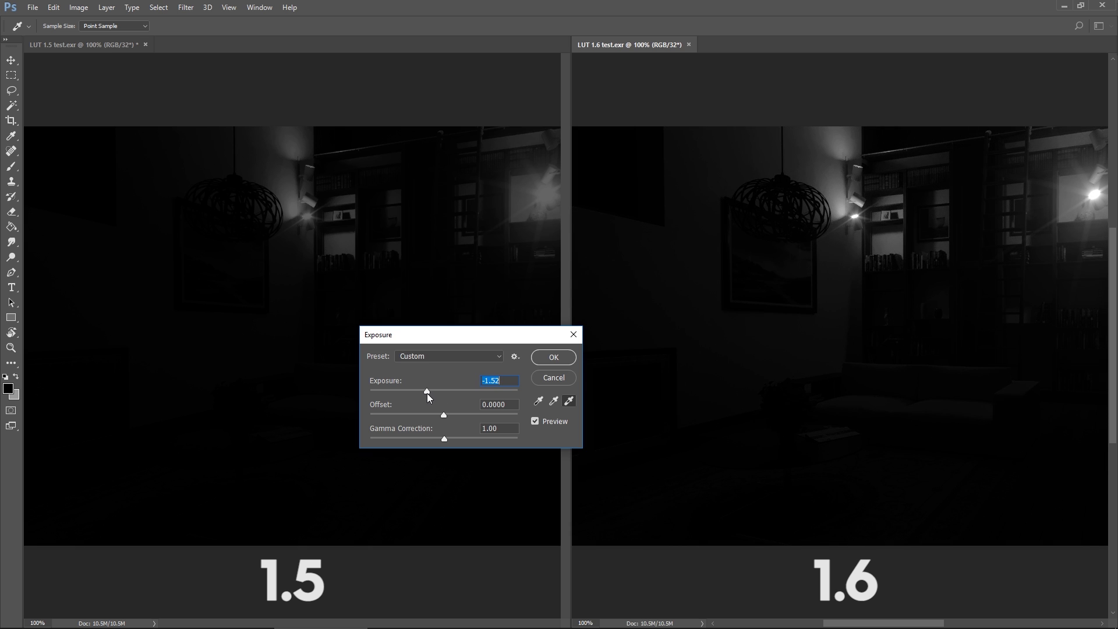
pyautogui.click(557, 358)
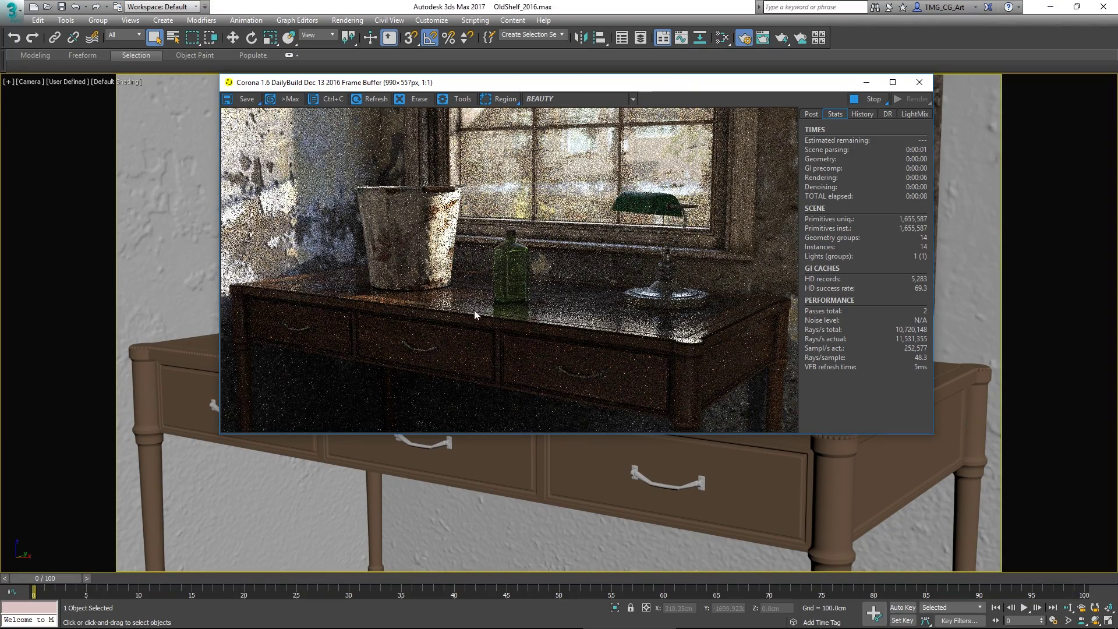
# - Zoom and pan around the desk and bottle in the Corona VFB, then zoom back out to 1:1
pyautogui.scroll(3, 509, 278)
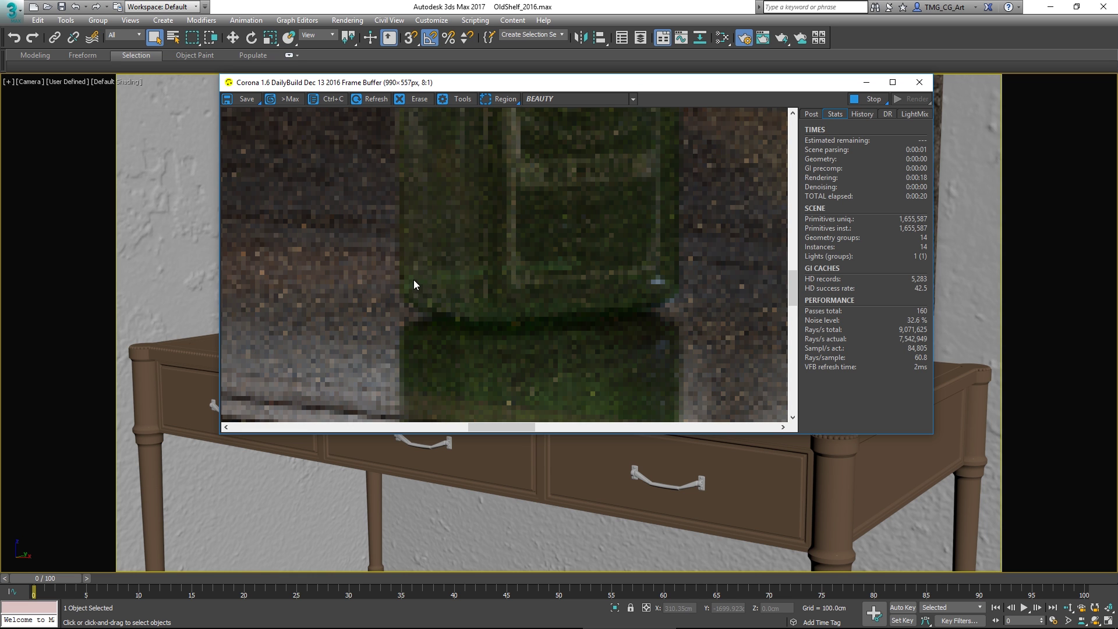
pyautogui.scroll(1, 447, 298)
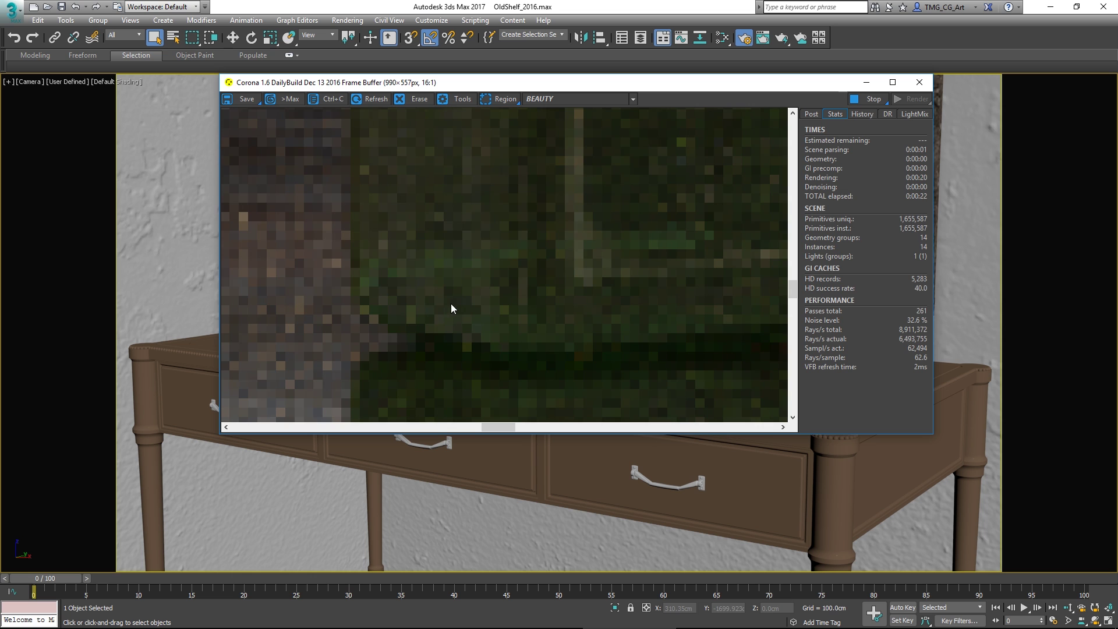
pyautogui.scroll(-1, 543, 341)
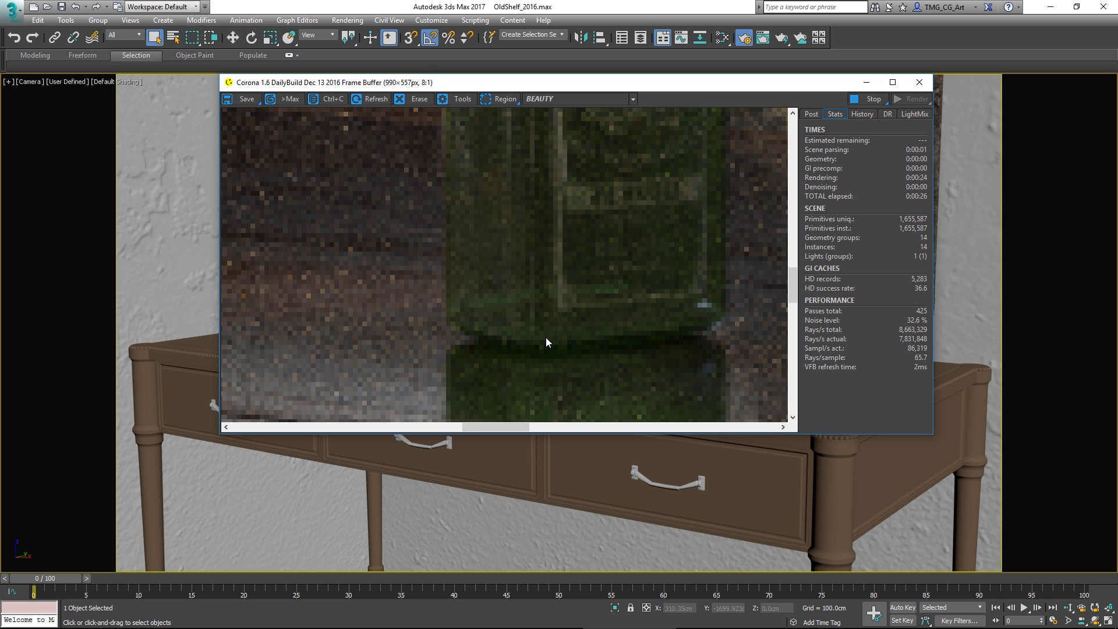
pyautogui.scroll(-1, 502, 285)
pyautogui.scroll(-1, 515, 262)
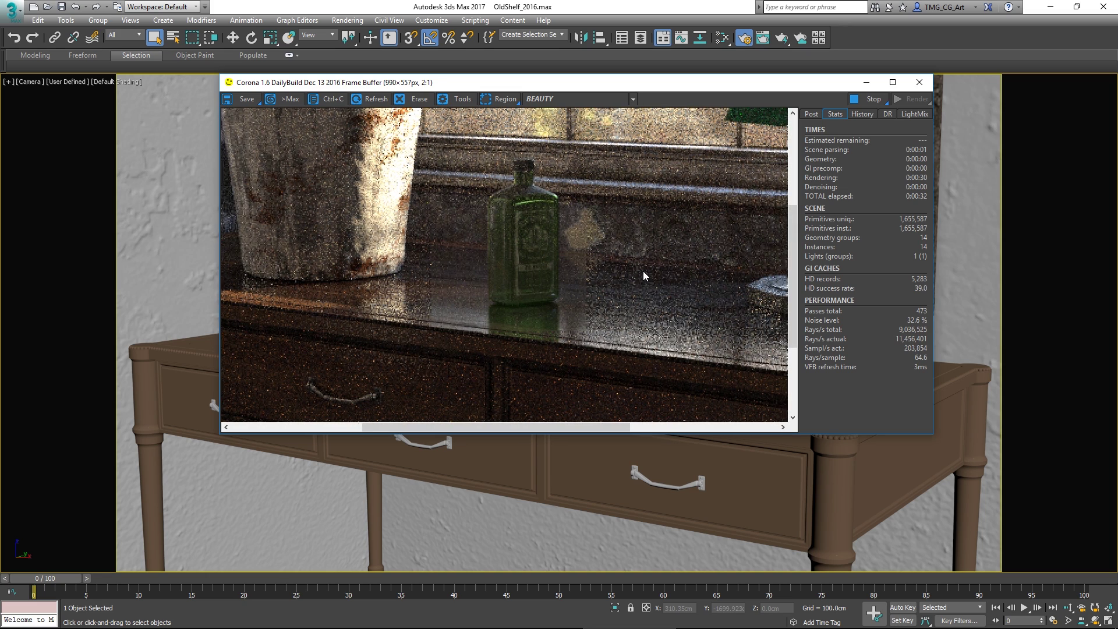
pyautogui.moveTo(637, 270); pyautogui.dragTo(404, 252)
pyautogui.scroll(2, 564, 291)
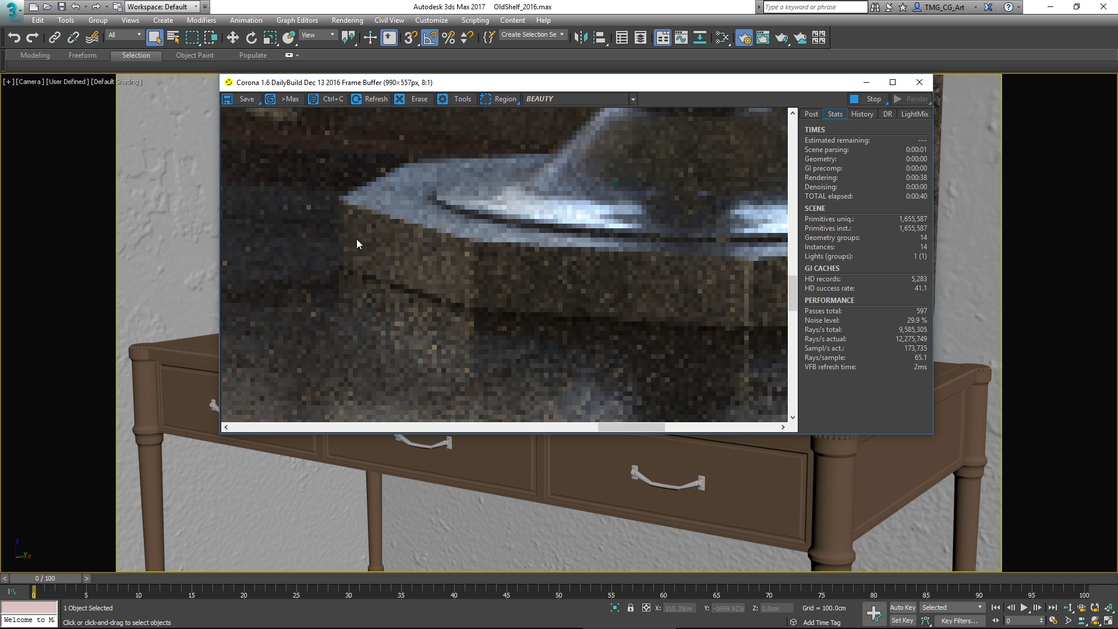
pyautogui.scroll(-3, 638, 244)
pyautogui.scroll(-1, 419, 259)
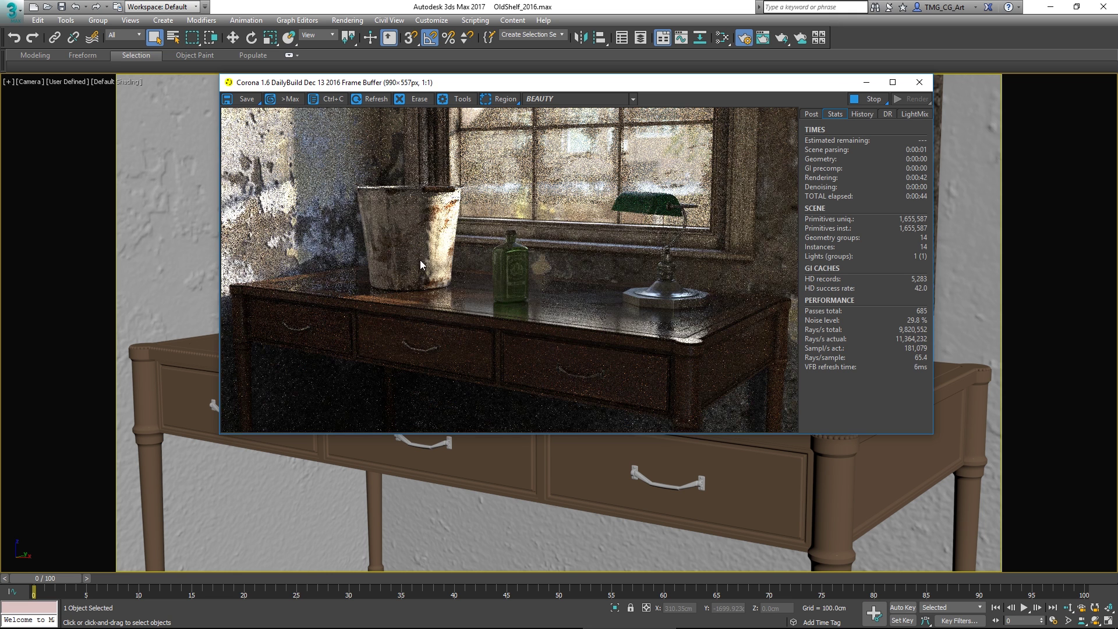
pyautogui.scroll(3, 413, 271)
pyautogui.moveTo(391, 259); pyautogui.dragTo(570, 295)
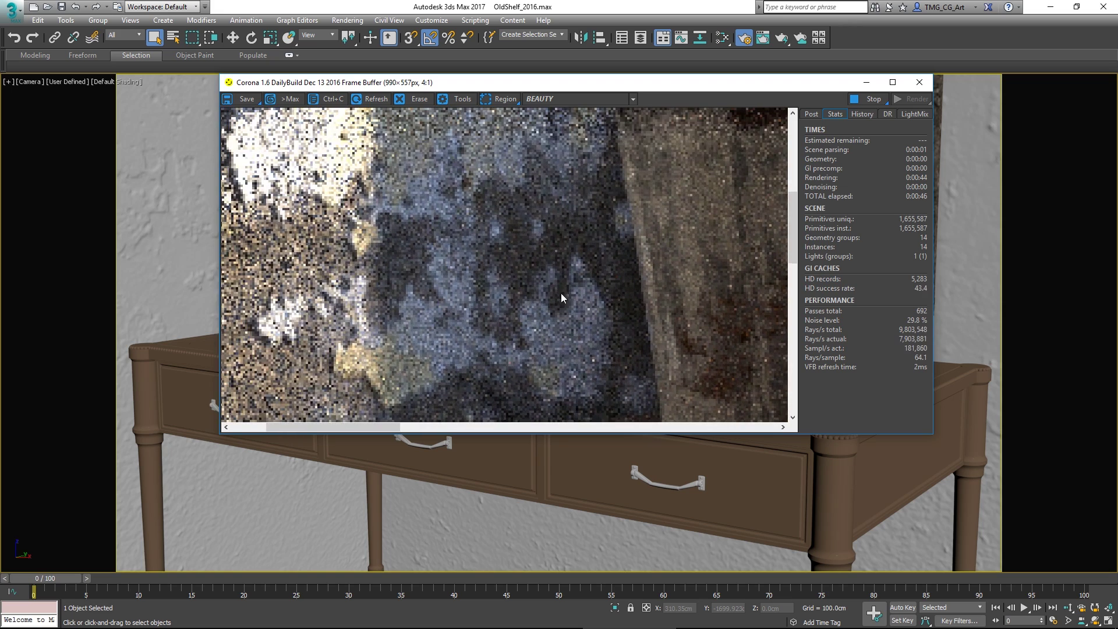
pyautogui.moveTo(659, 344); pyautogui.dragTo(604, 212)
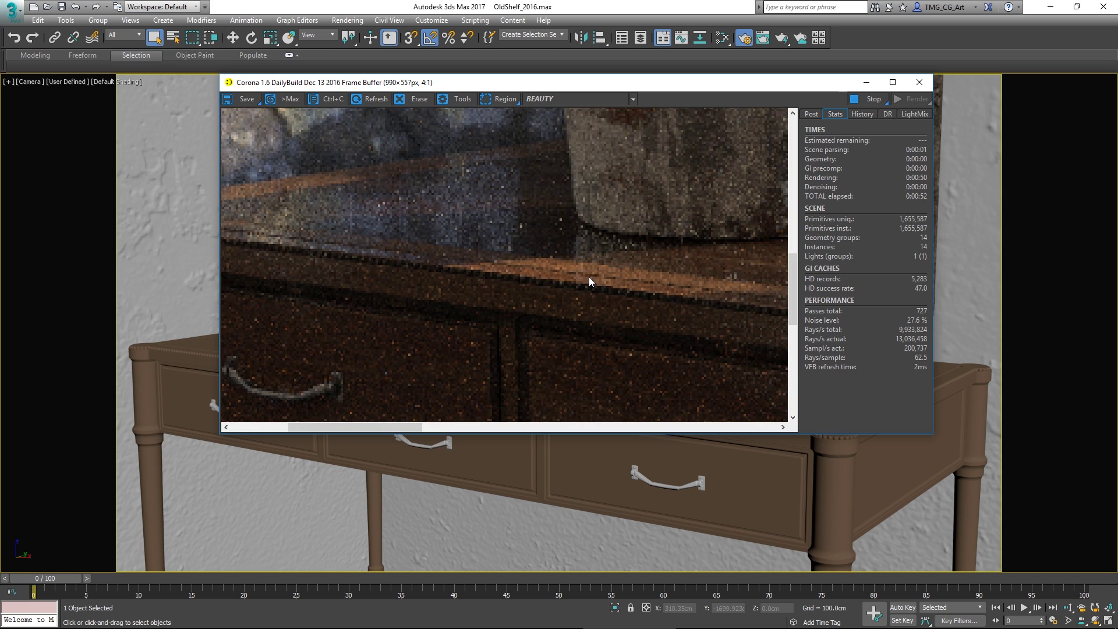
pyautogui.scroll(-2, 588, 277)
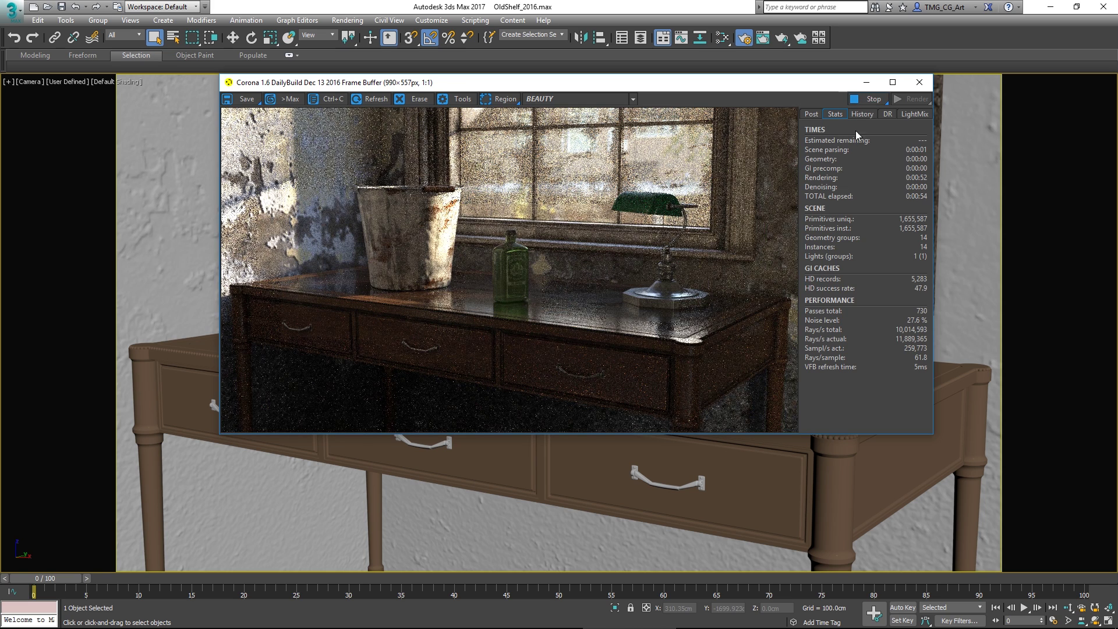
# - Start Corona interactive rendering in the viewport layout and put the Camera view into 2D Pan Zoom Mode
pyautogui.moveTo(684, 88); pyautogui.dragTo(1117, 104)
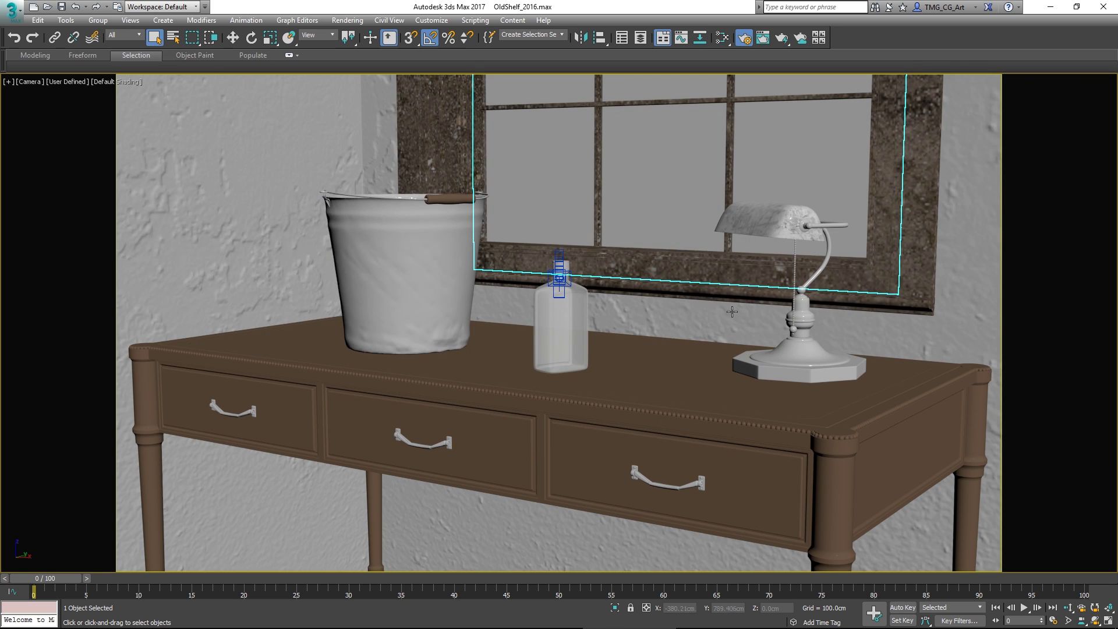
pyautogui.hotkey('alt', 'w')
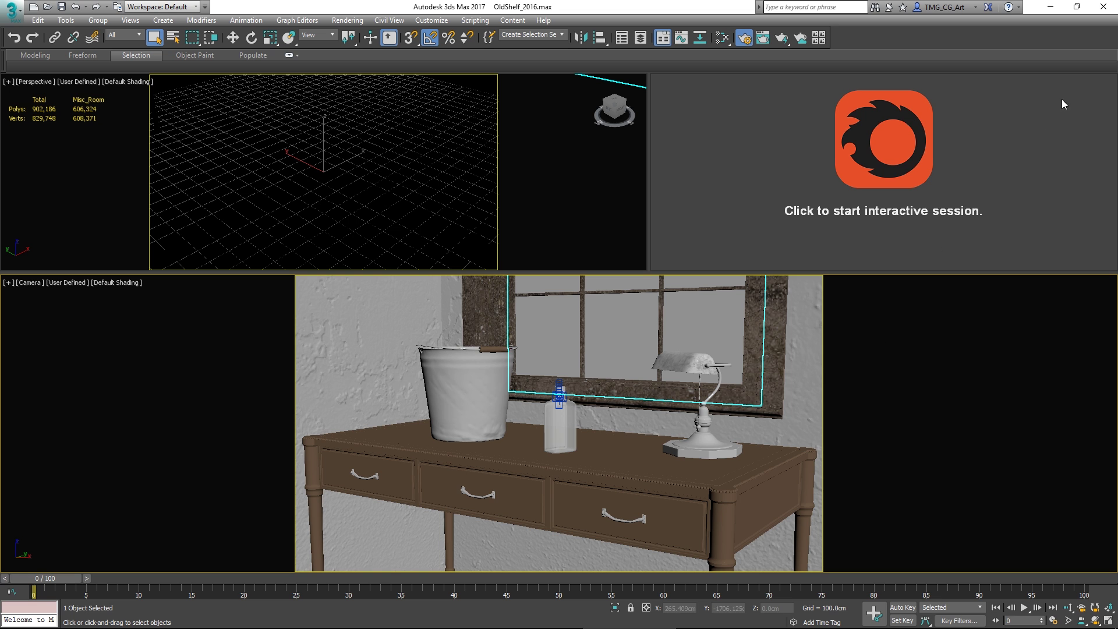
pyautogui.click(915, 148)
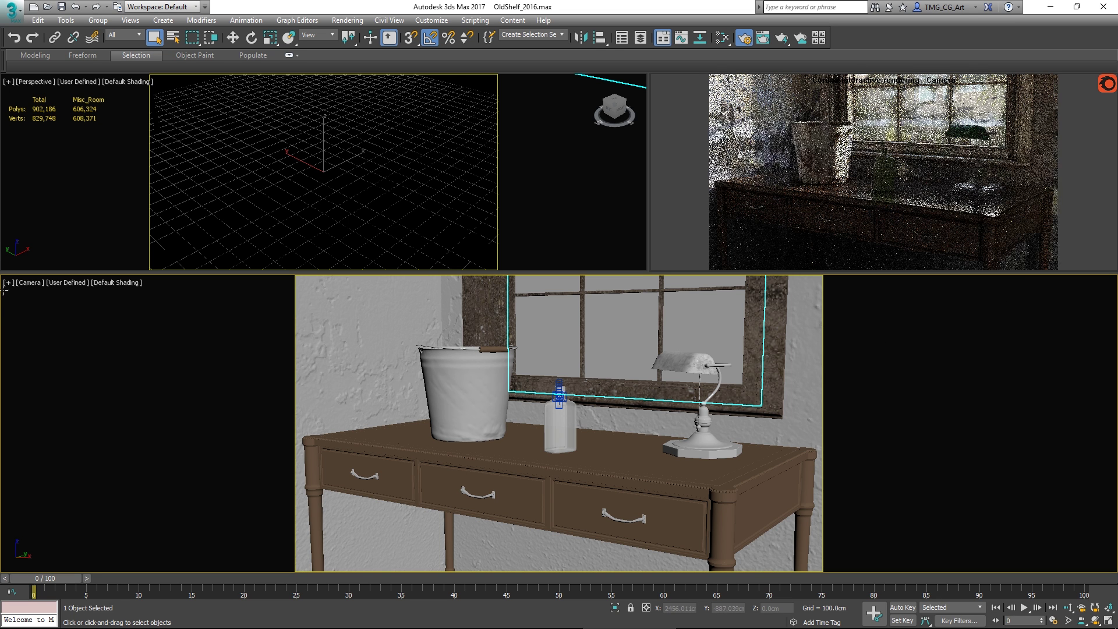
pyautogui.click(8, 283)
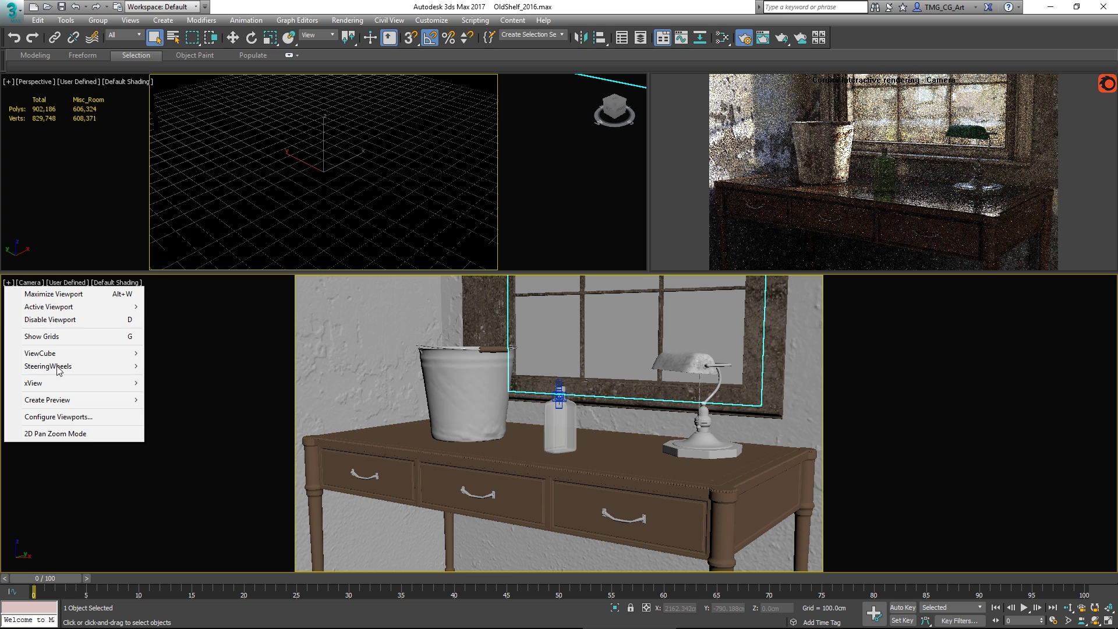
pyautogui.click(86, 433)
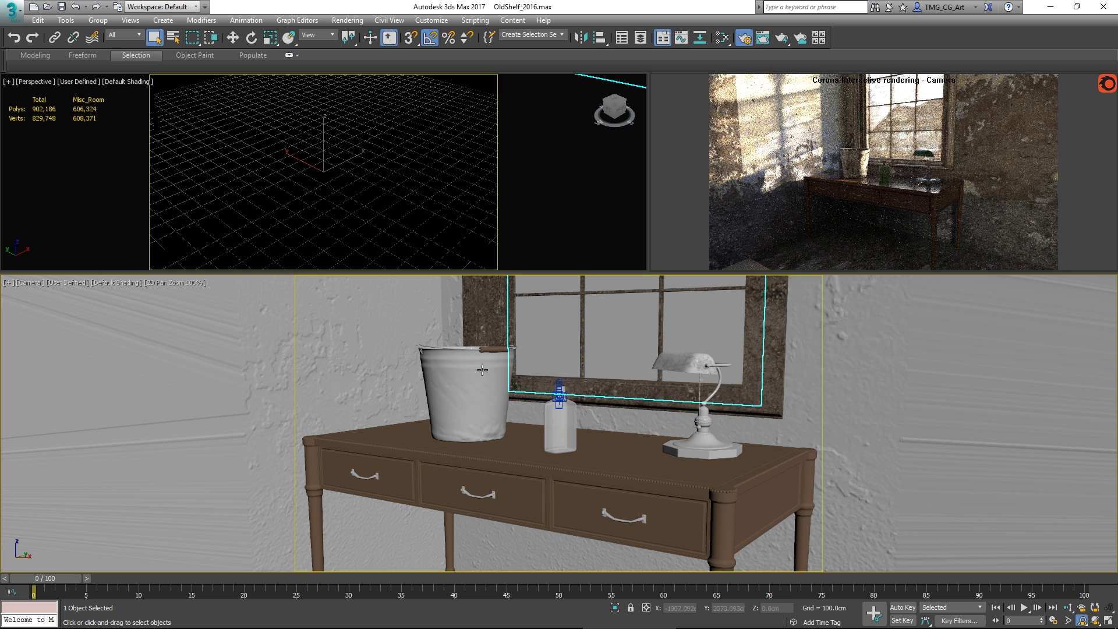
# - Zoom the 2D camera view to 565% on the desk corner, then zoom out to 70% and reframe the table
pyautogui.moveTo(782, 452); pyautogui.dragTo(593, 381, button='middle')
pyautogui.scroll(8, 527, 432)
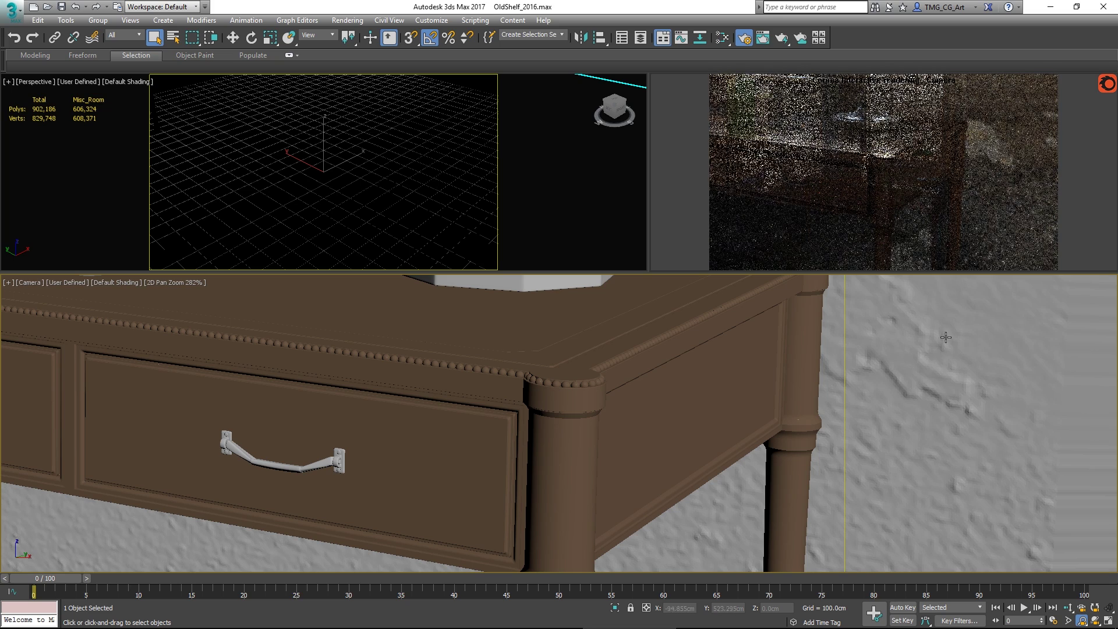
pyautogui.scroll(3, 542, 400)
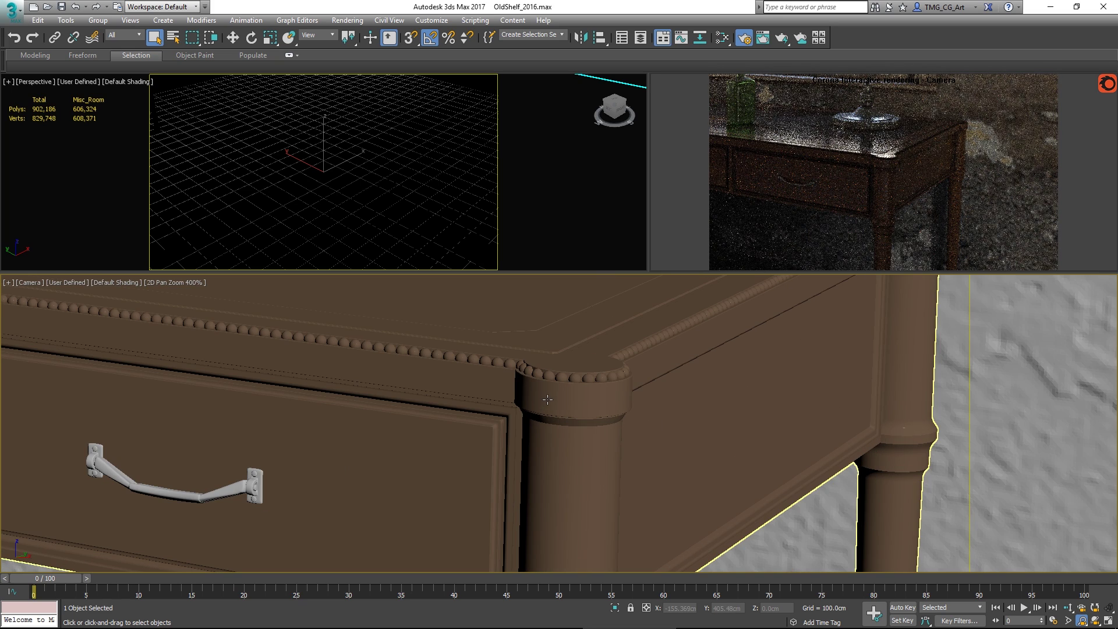
pyautogui.scroll(3, 549, 400)
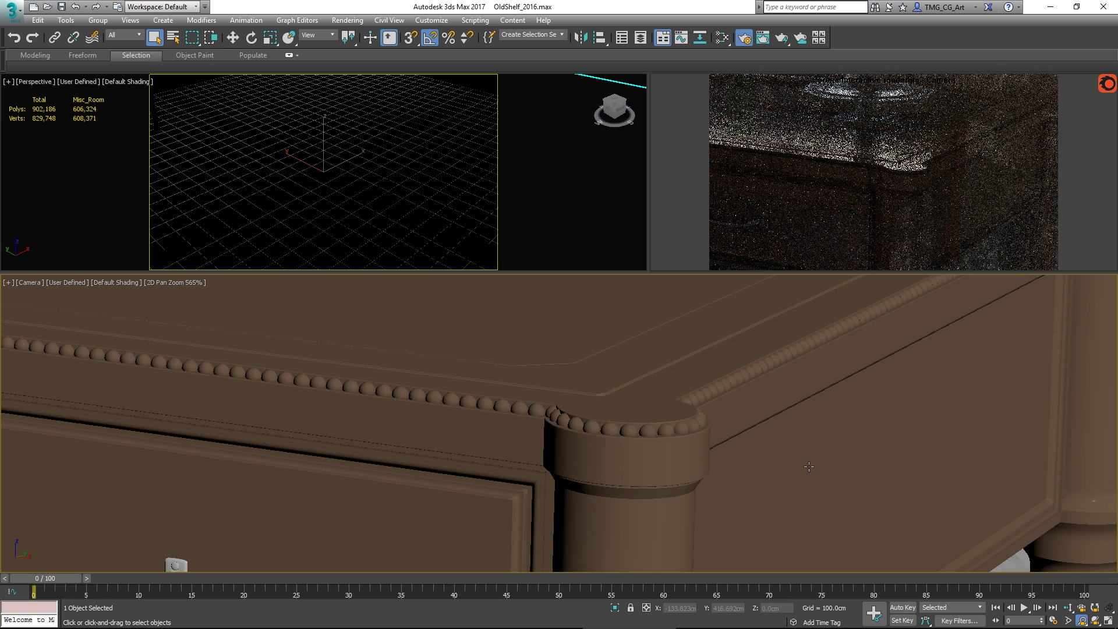
pyautogui.scroll(-15, 721, 423)
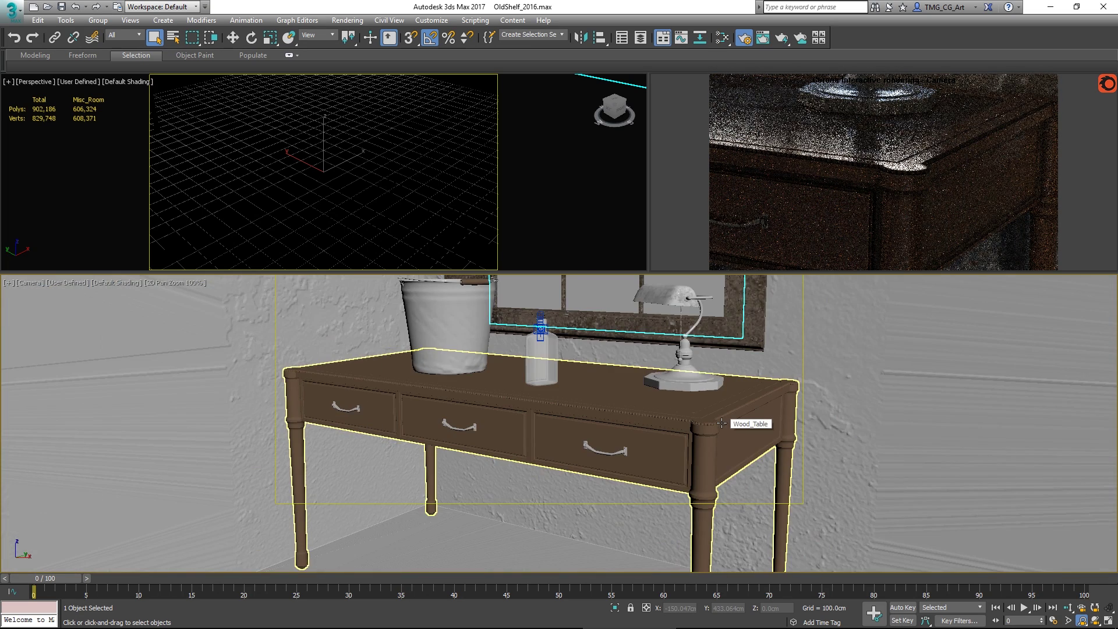
pyautogui.moveTo(805, 400); pyautogui.dragTo(827, 460, button='middle')
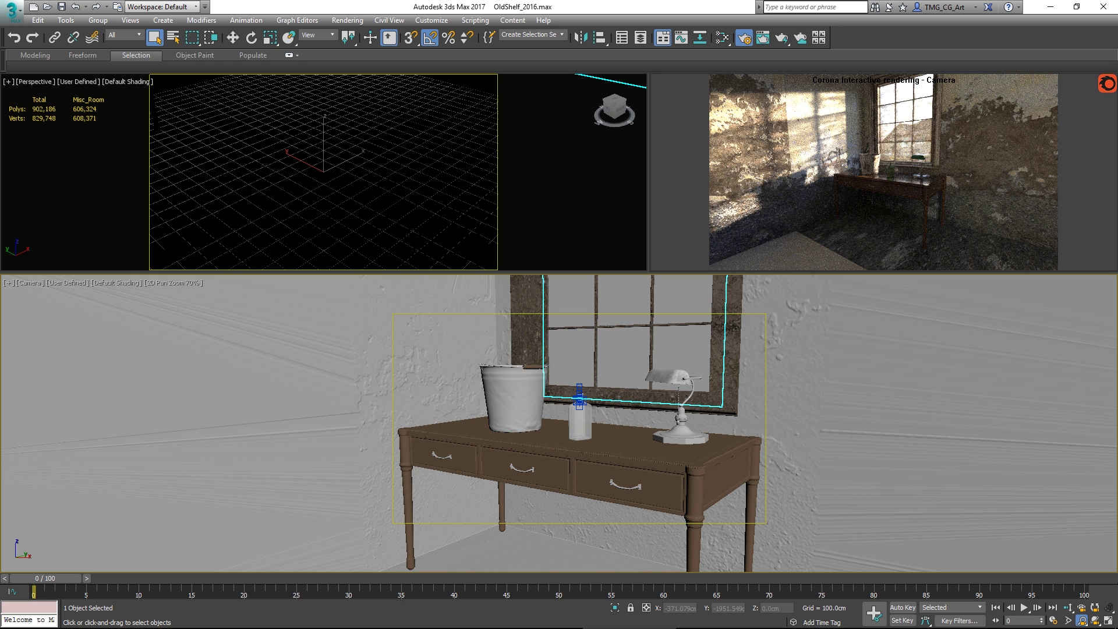
pyautogui.press('F10')
pyautogui.moveTo(977, 133); pyautogui.dragTo(327, 99)
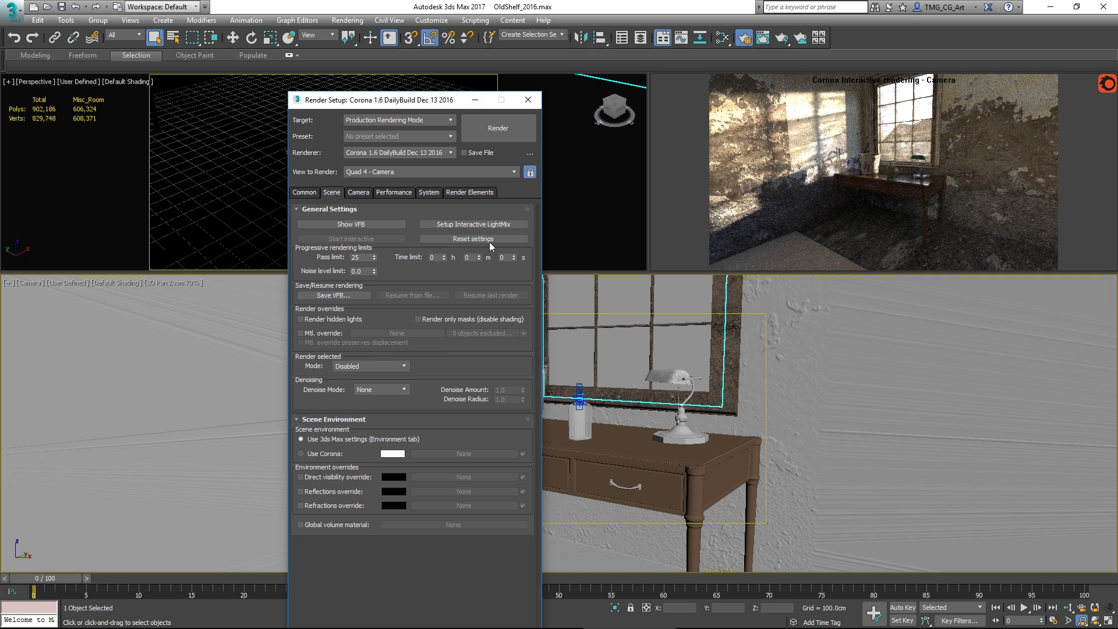
pyautogui.click(305, 192)
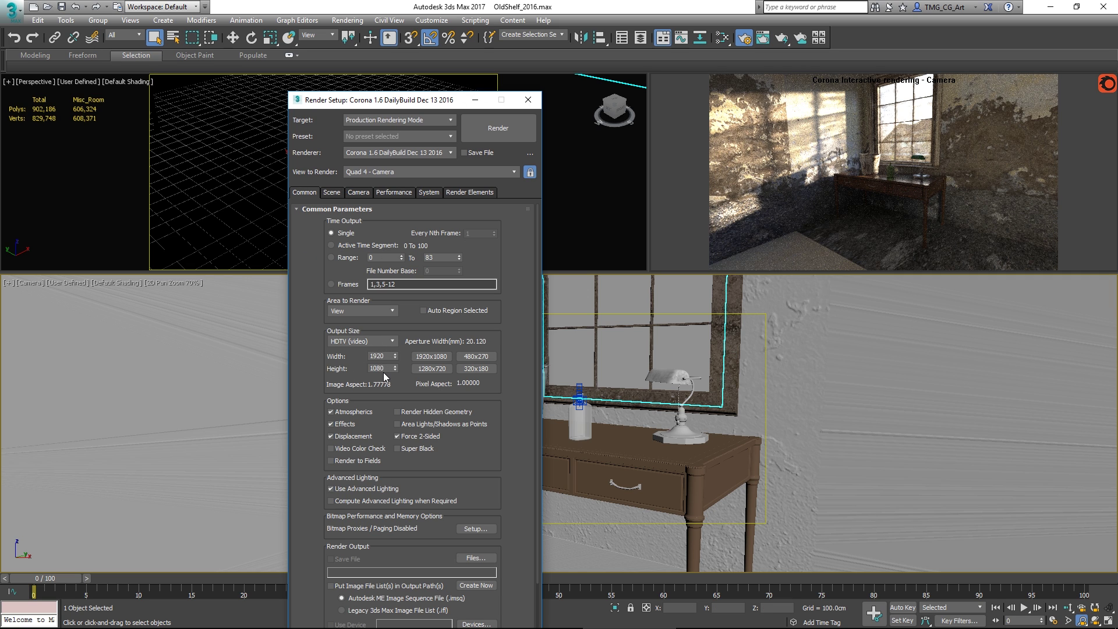
pyautogui.press('F10')
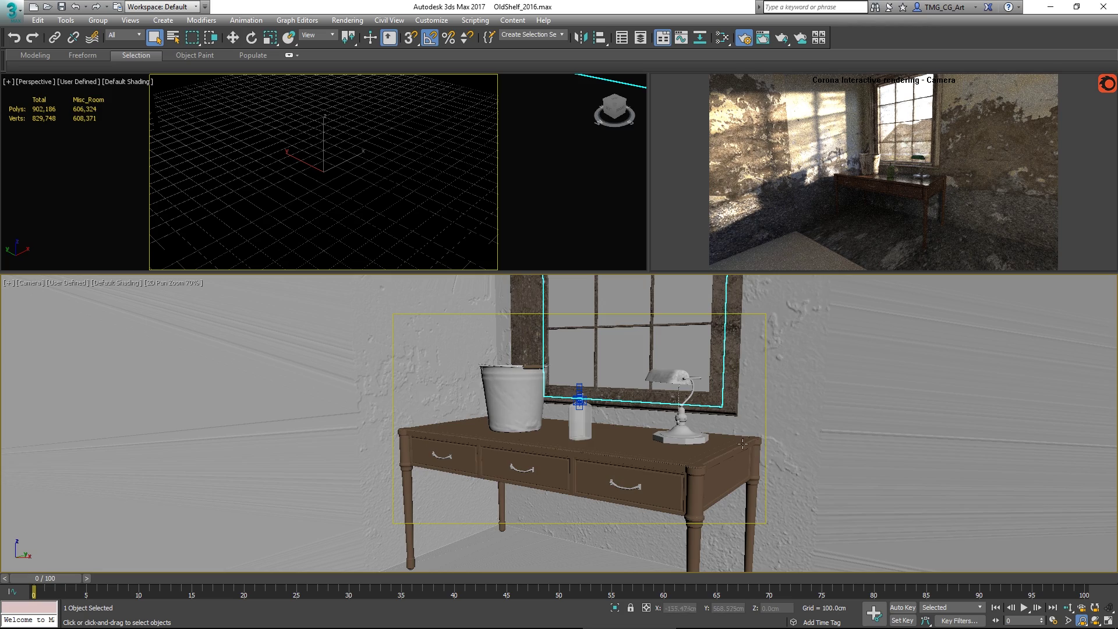
# - Zoom to 282% and pan across the bottle and bucket, then exit 2D Pan Zoom Mode
pyautogui.scroll(5, 732, 434)
pyautogui.scroll(5, 732, 435)
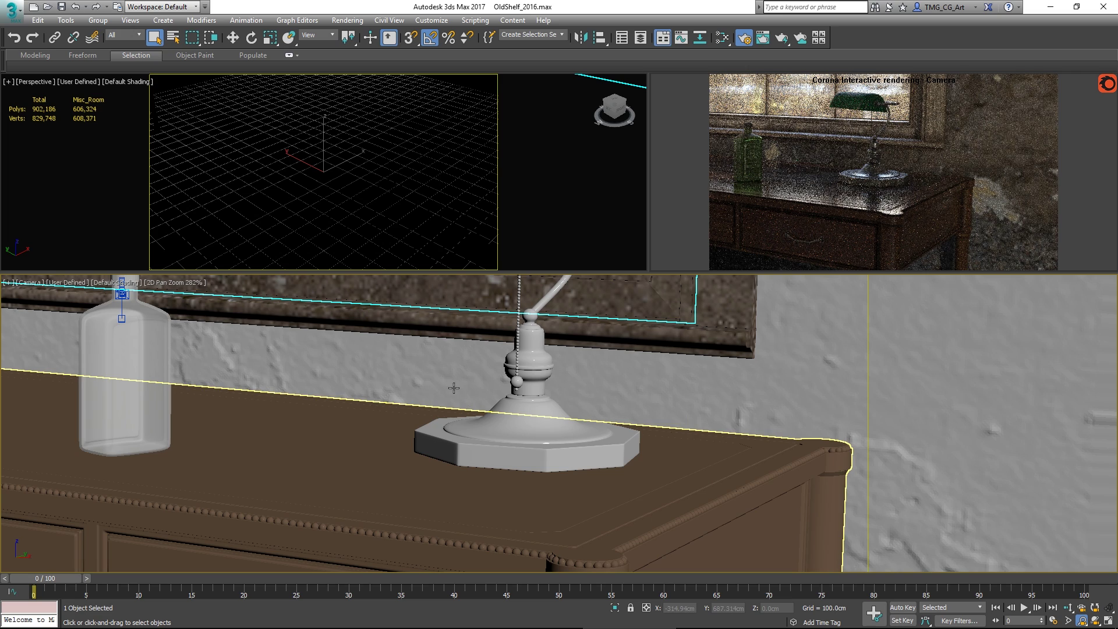
pyautogui.moveTo(453, 387); pyautogui.dragTo(865, 458, button='middle')
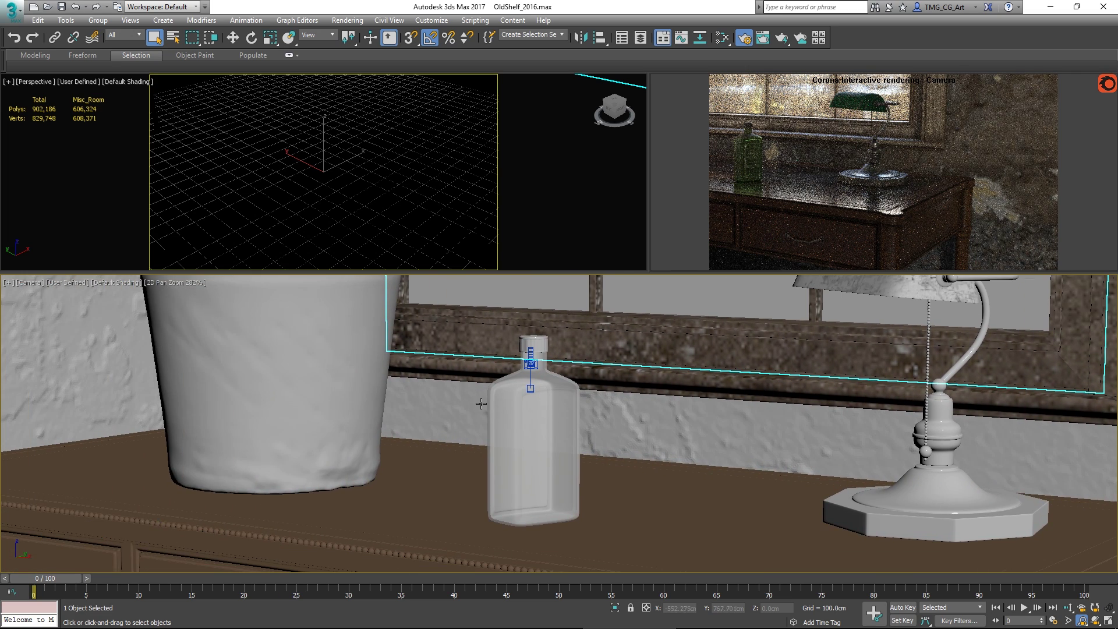
pyautogui.moveTo(488, 405); pyautogui.dragTo(631, 439, button='middle')
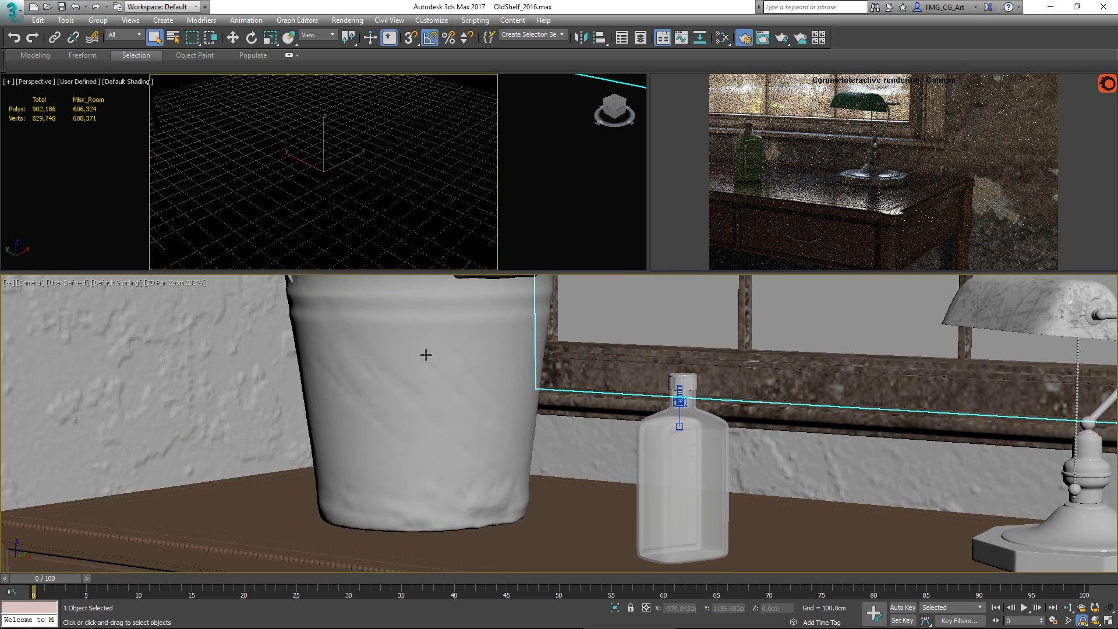
pyautogui.click(185, 284)
pyautogui.click(208, 294)
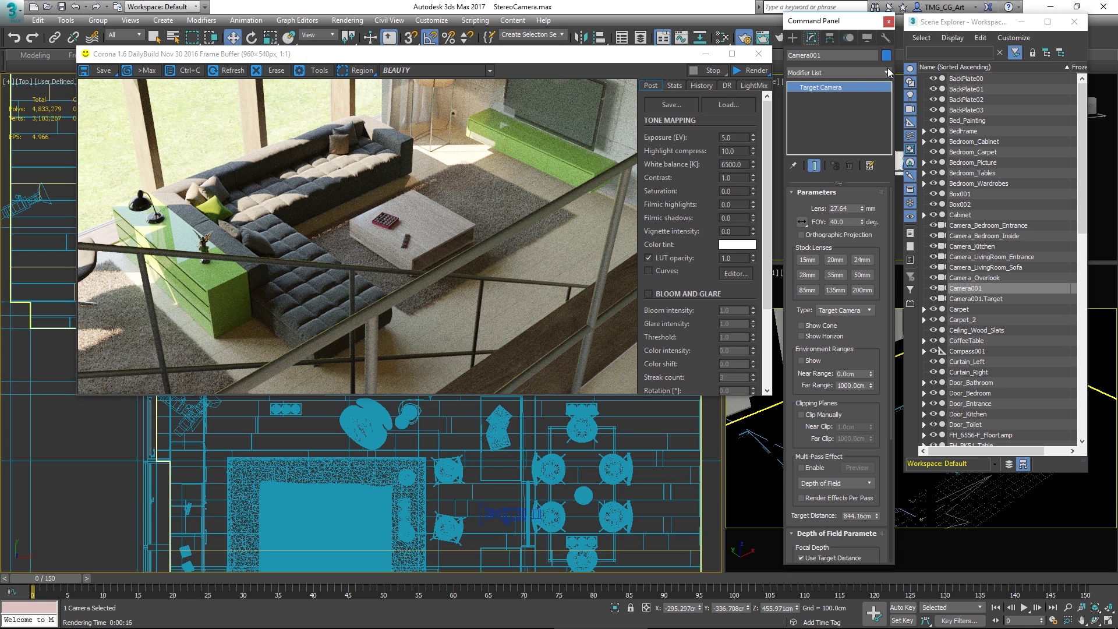
# - Add a CoronaCameraMod with VR stereo enabled to the camera and render a side-by-side stereo image
pyautogui.click(886, 70)
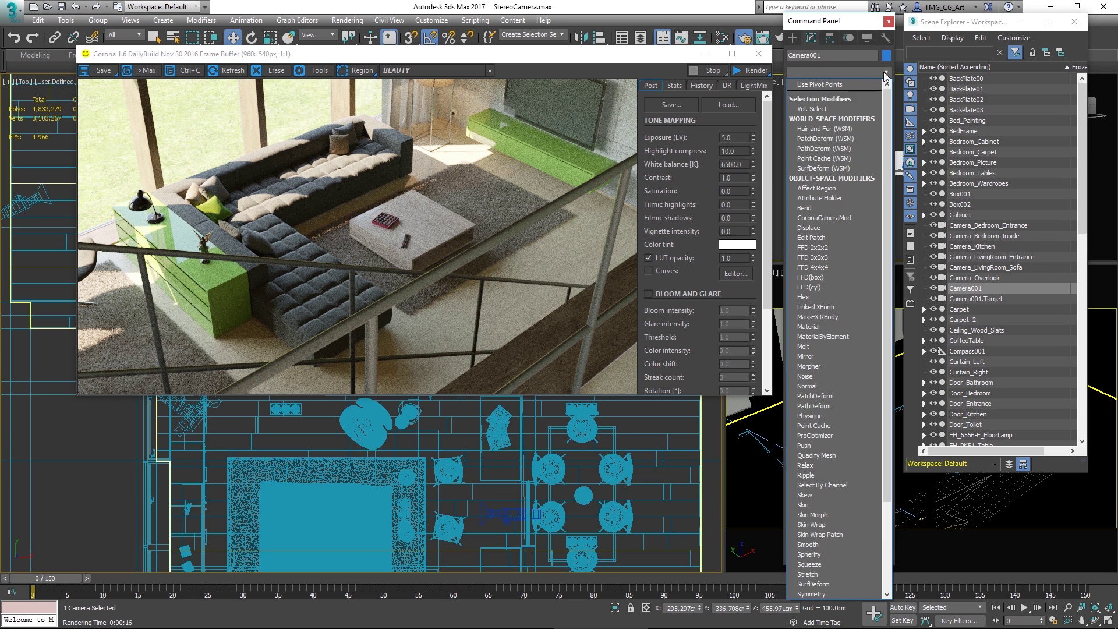
pyautogui.click(833, 218)
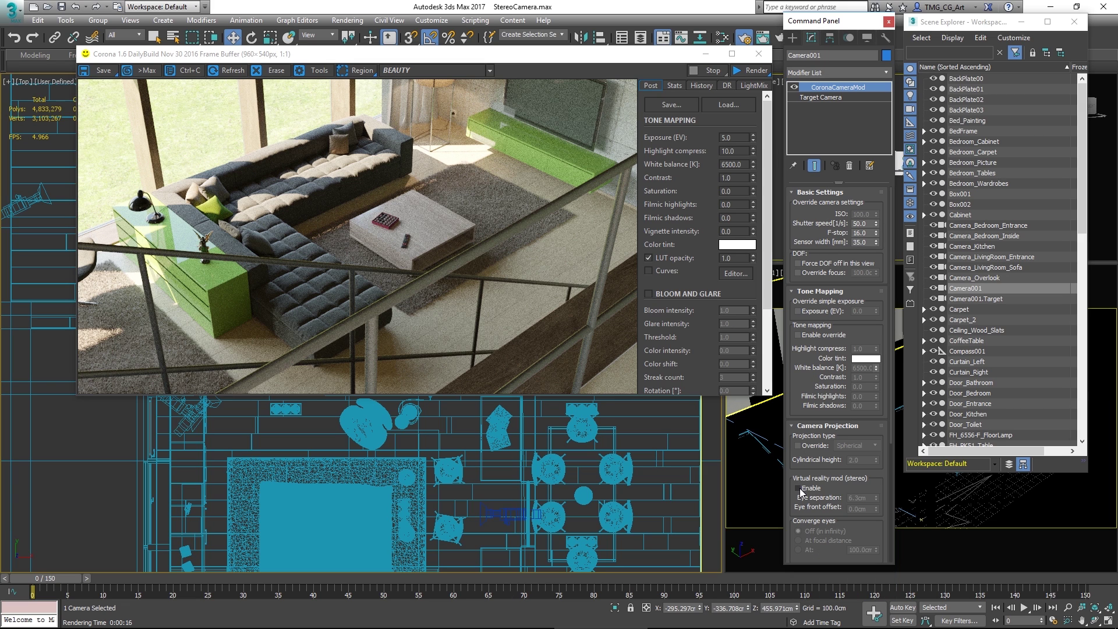
pyautogui.click(798, 488)
pyautogui.click(750, 72)
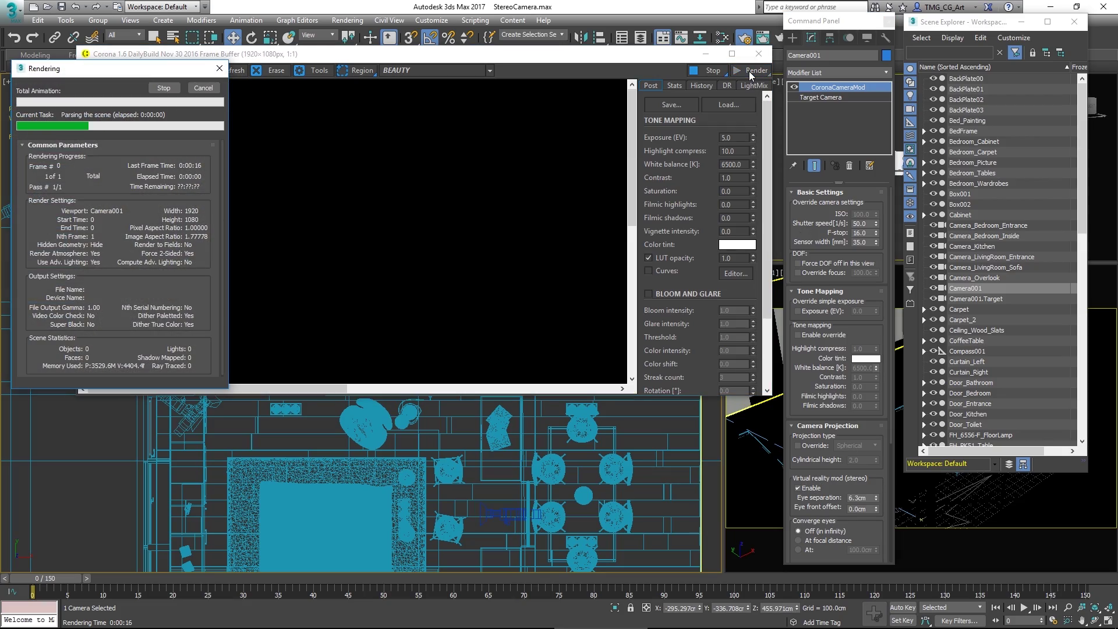
pyautogui.moveTo(642, 61); pyautogui.dragTo(801, 73)
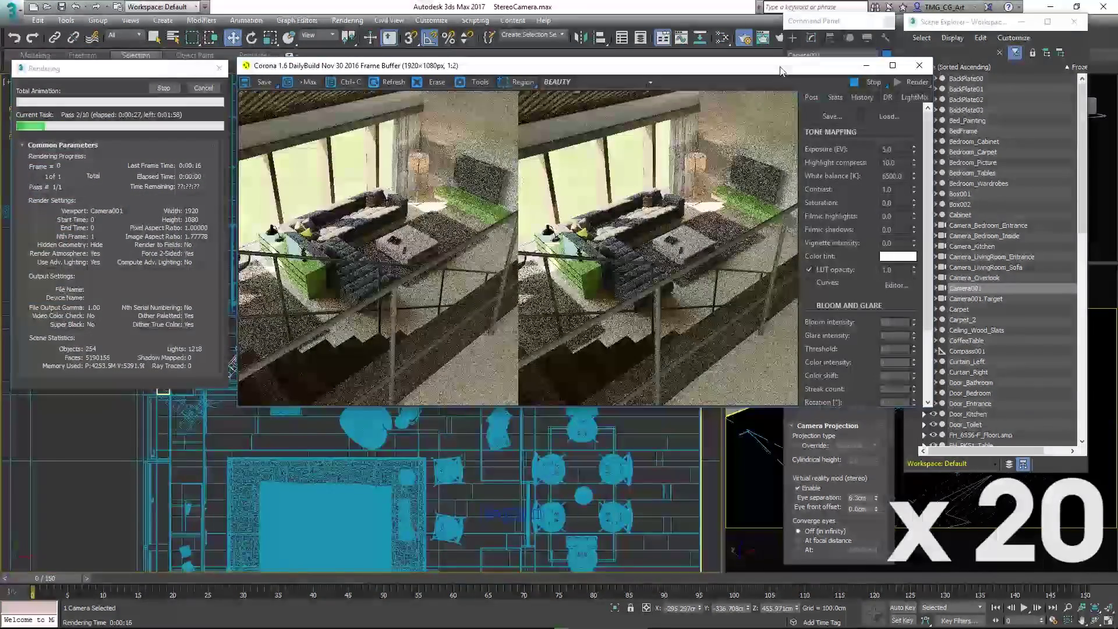